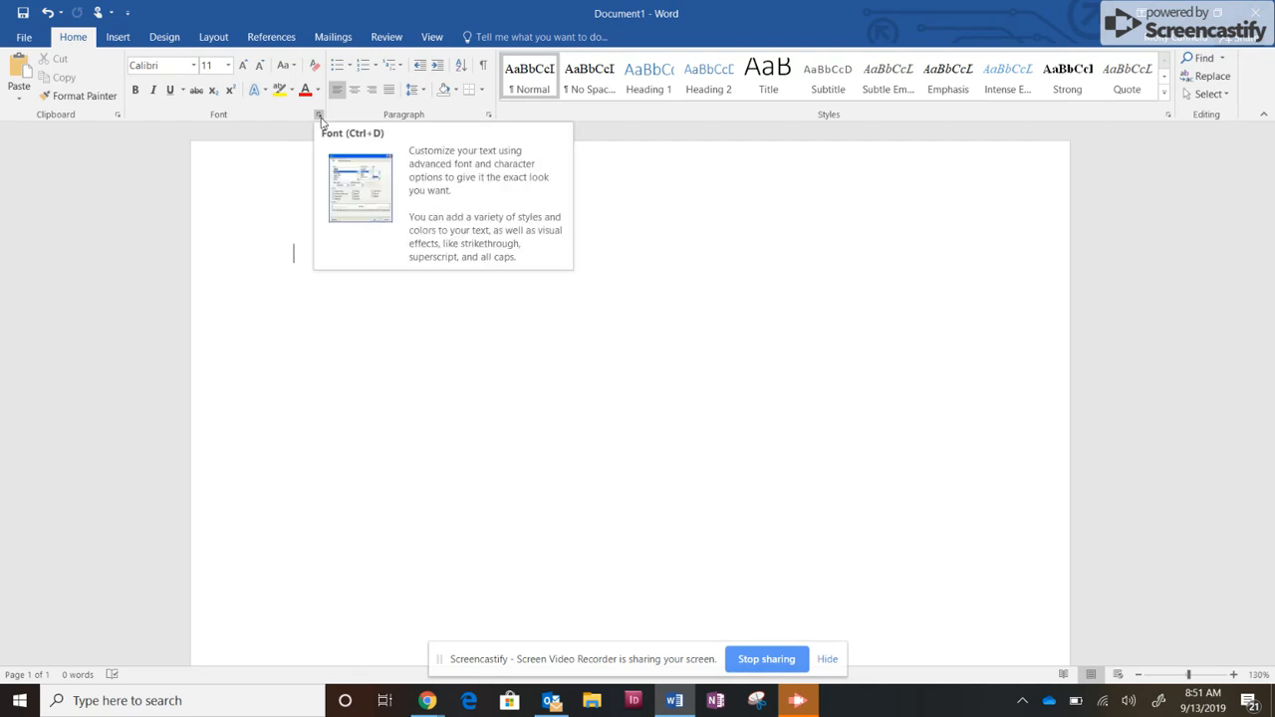
# Set the document's font to Times New Roman.
pyautogui.click(318, 117)
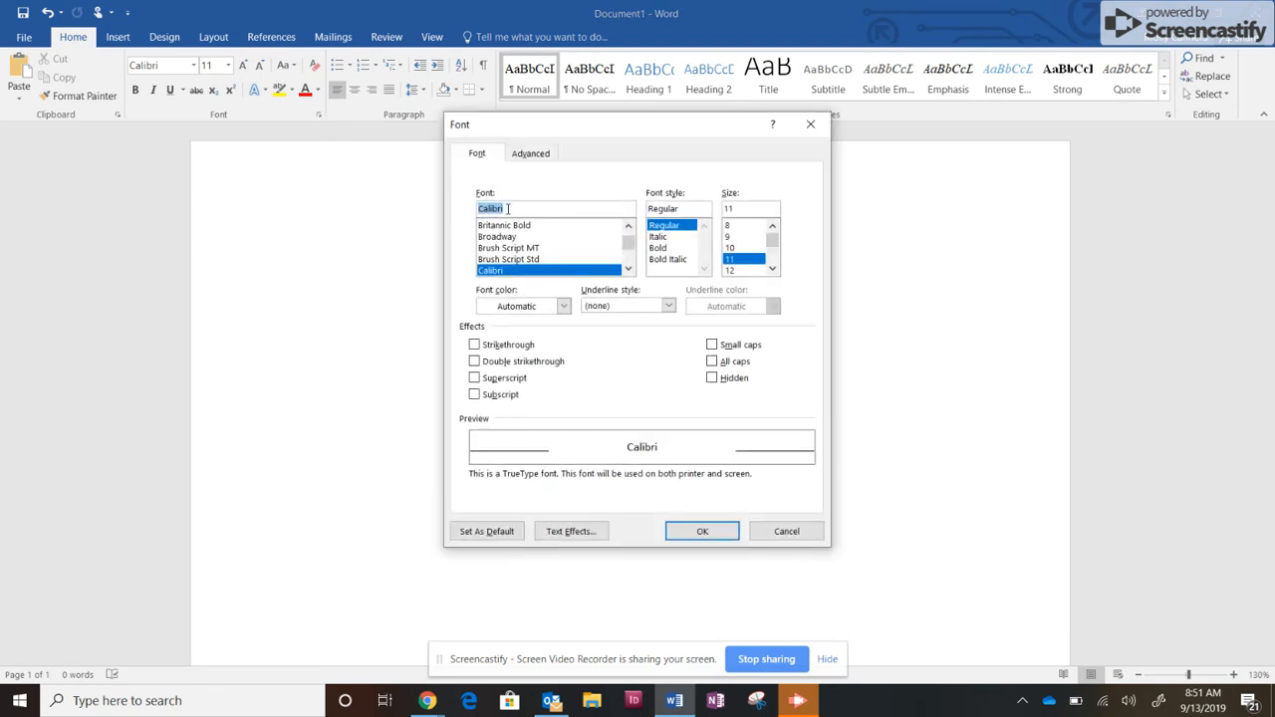
pyautogui.write('time')
pyautogui.press('Down')
pyautogui.press('Return')
# Set the font size to 12 and make Times New Roman 12 pt the default for all documents based on the Normal template.
pyautogui.hotkey('ctrl', 'd')
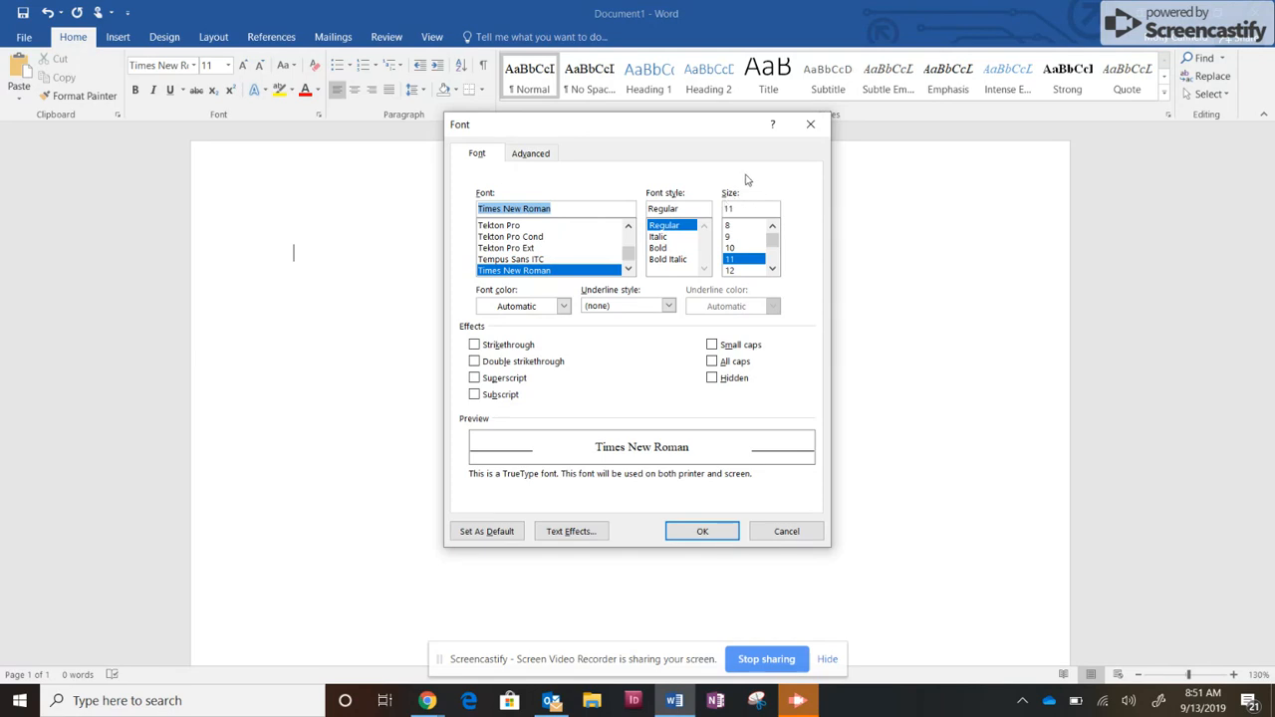
pyautogui.click(737, 271)
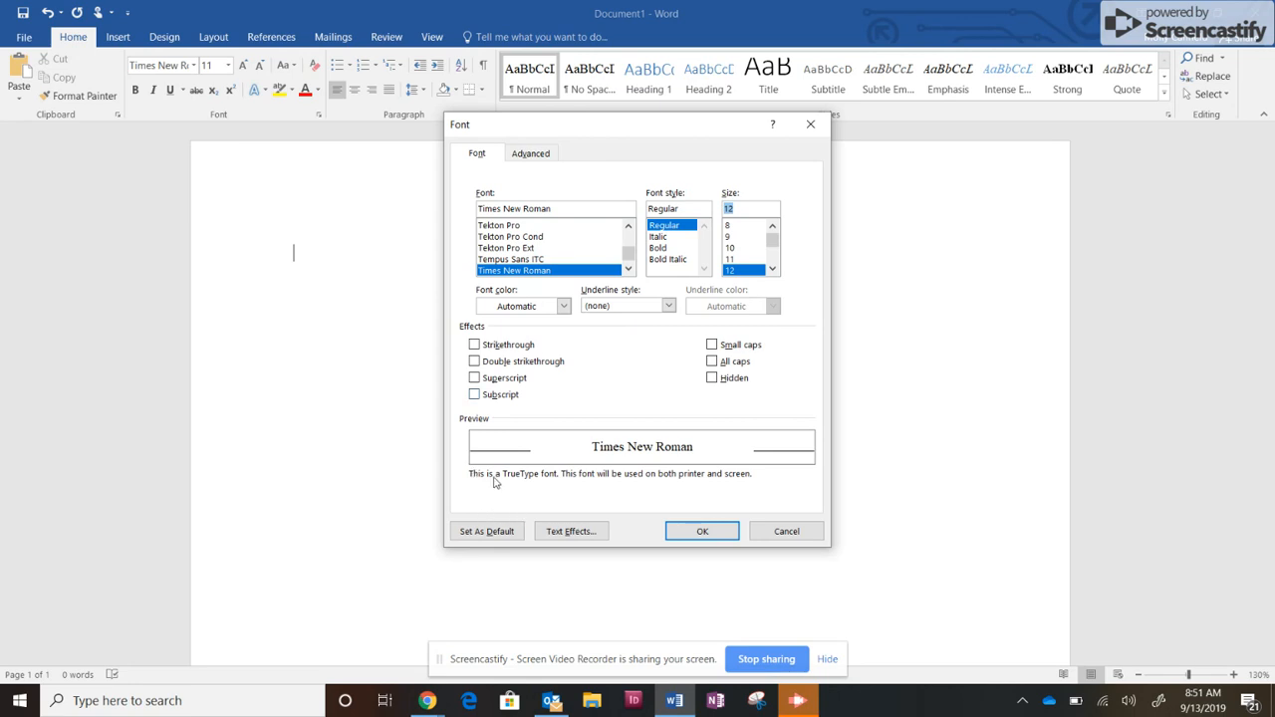
pyautogui.click(501, 532)
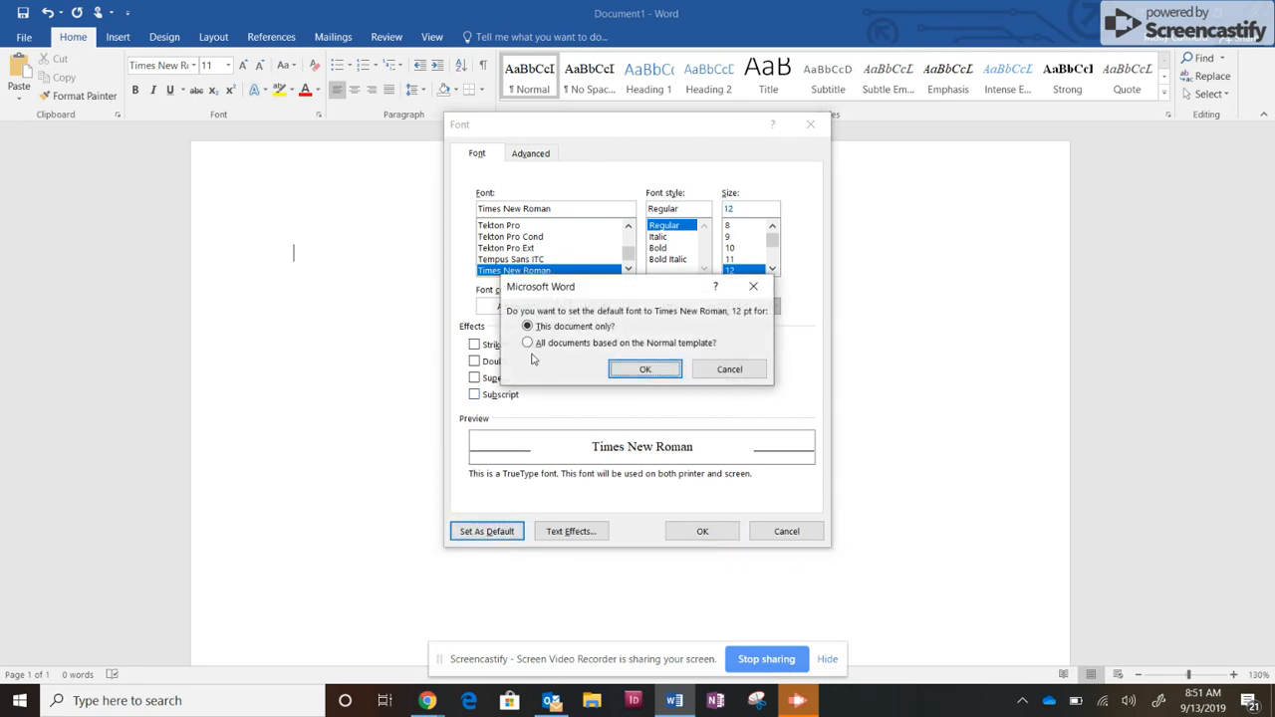
pyautogui.click(528, 344)
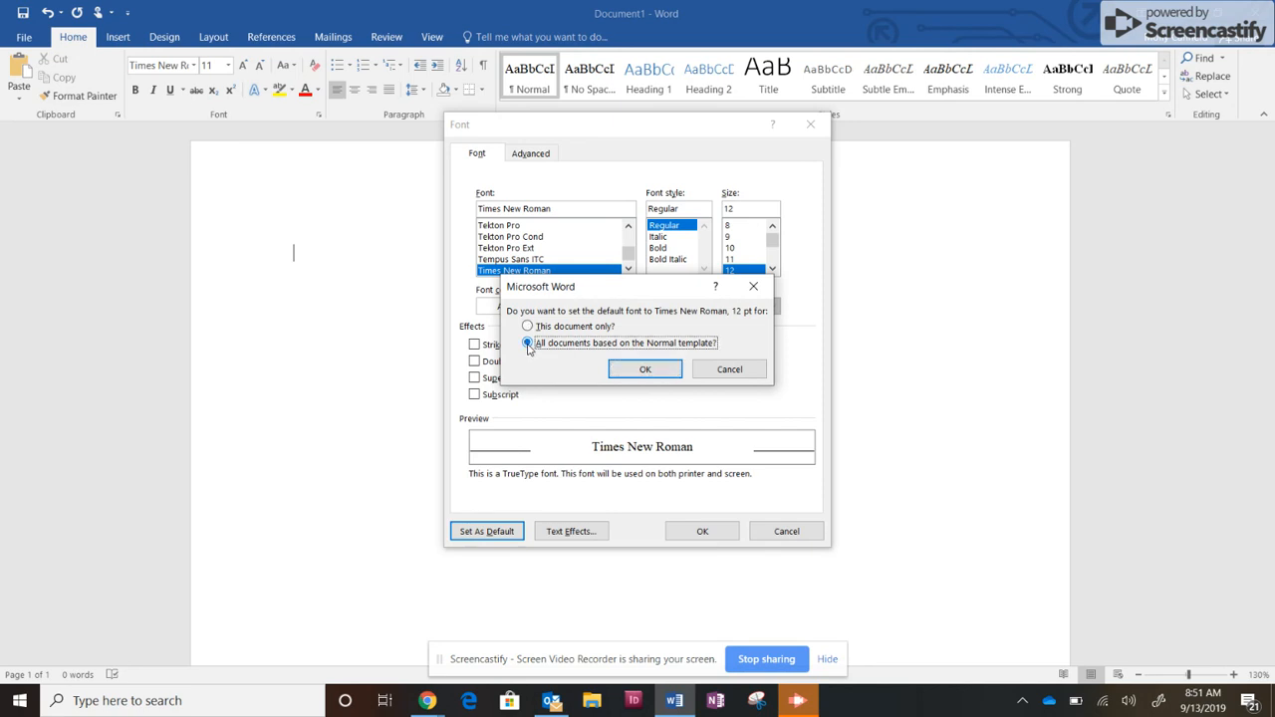
pyautogui.click(646, 370)
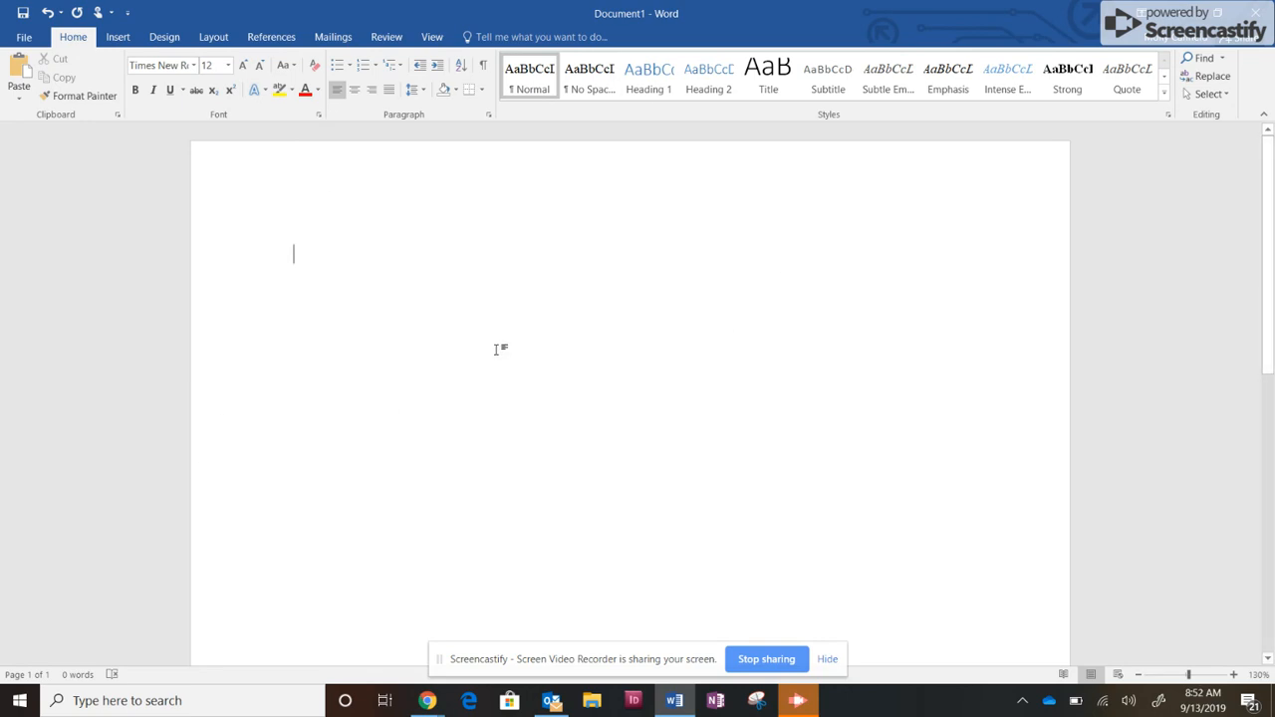
# Set paragraph spacing after to 0 pt and line spacing to Double, with no added space between paragraphs of the same style.
pyautogui.click(489, 116)
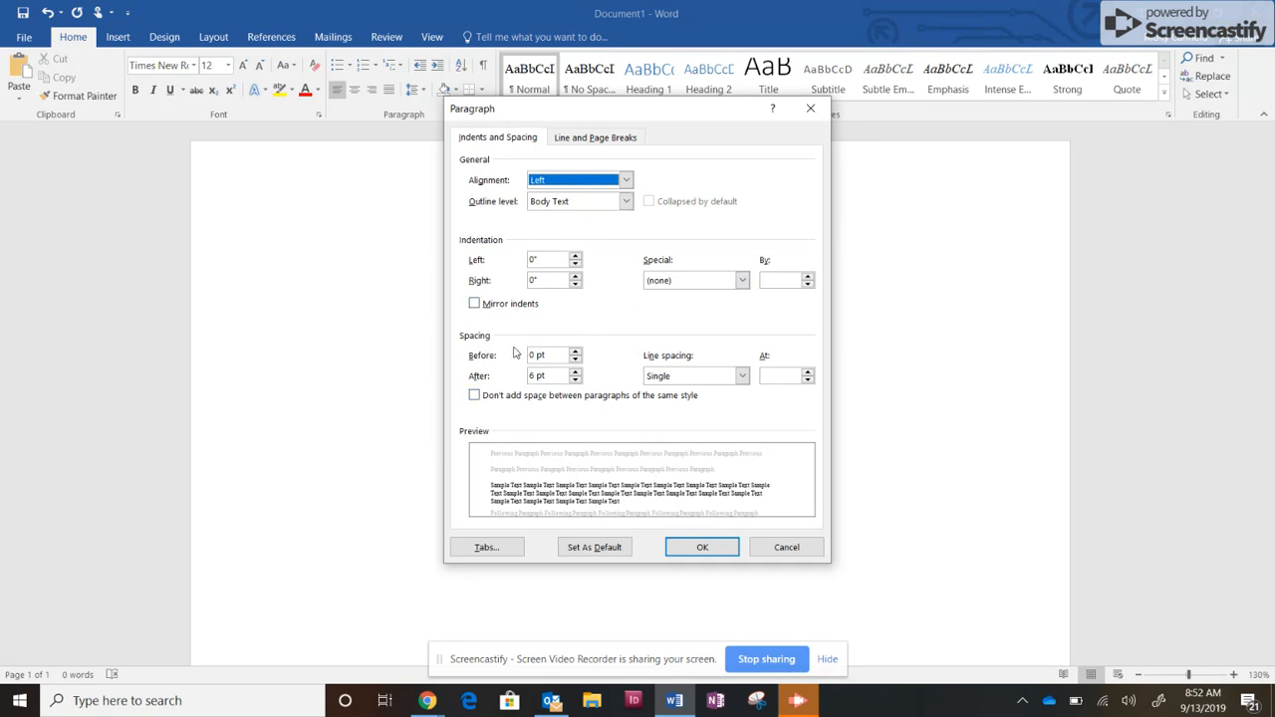
pyautogui.click(574, 380)
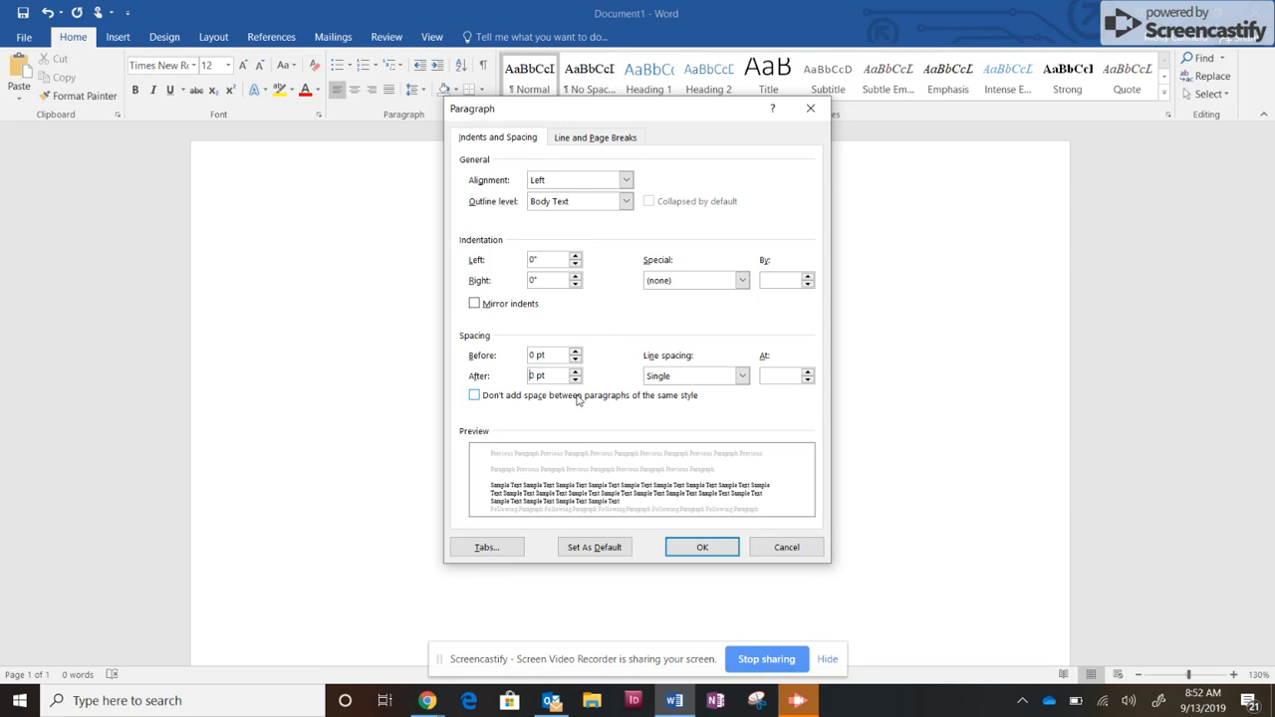
pyautogui.click(742, 376)
pyautogui.click(722, 413)
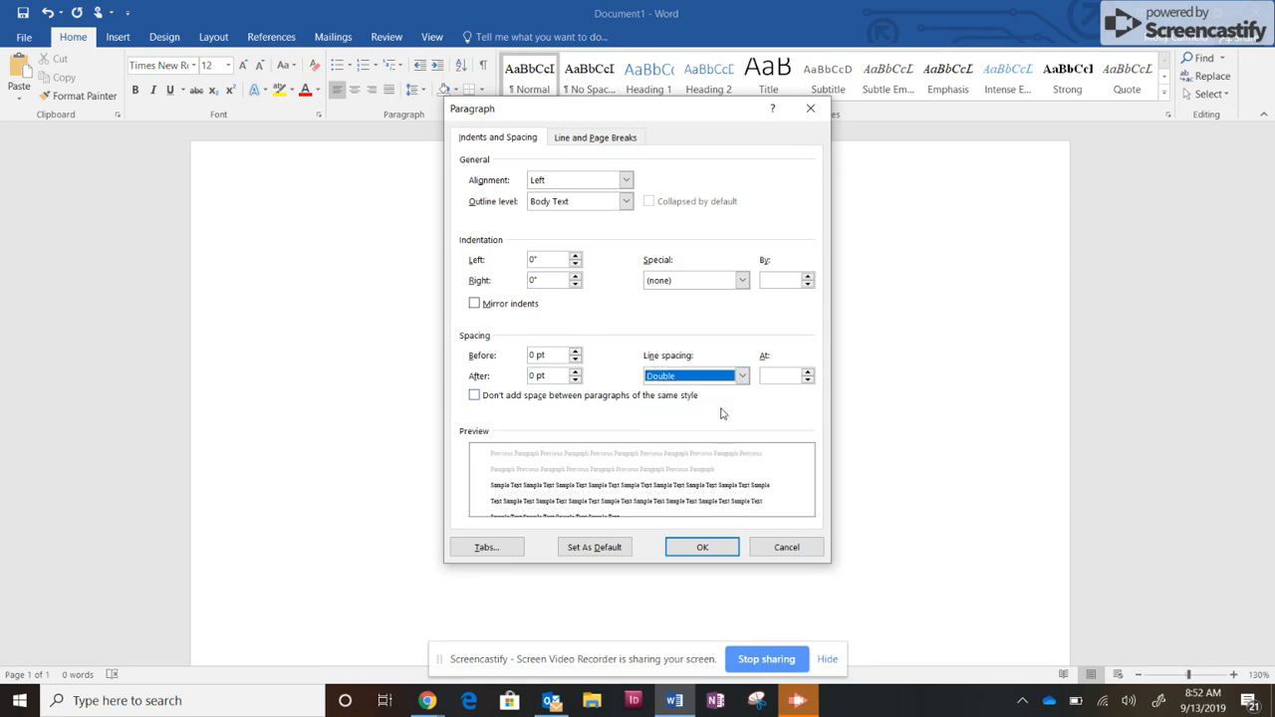
pyautogui.click(474, 396)
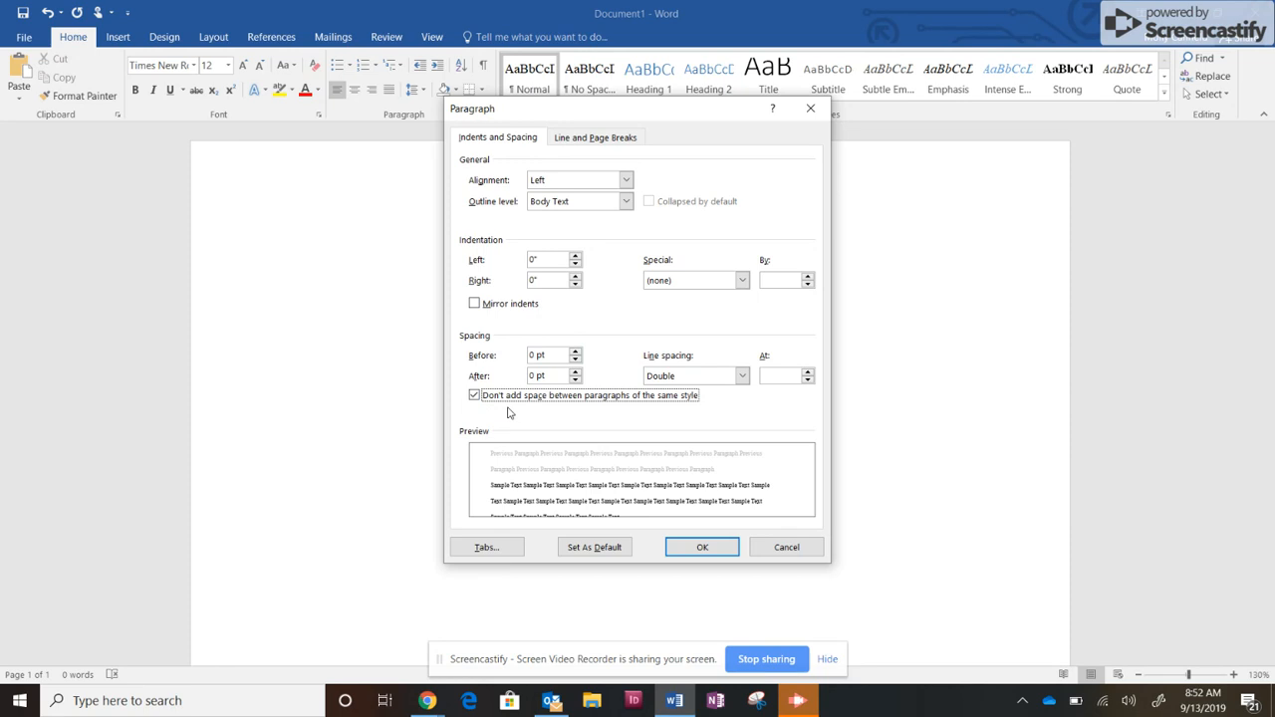
# Make the paragraph settings the default for all documents based on the Normal template, and apply double line spacing to the current paragraph.
pyautogui.click(595, 549)
pyautogui.click(486, 343)
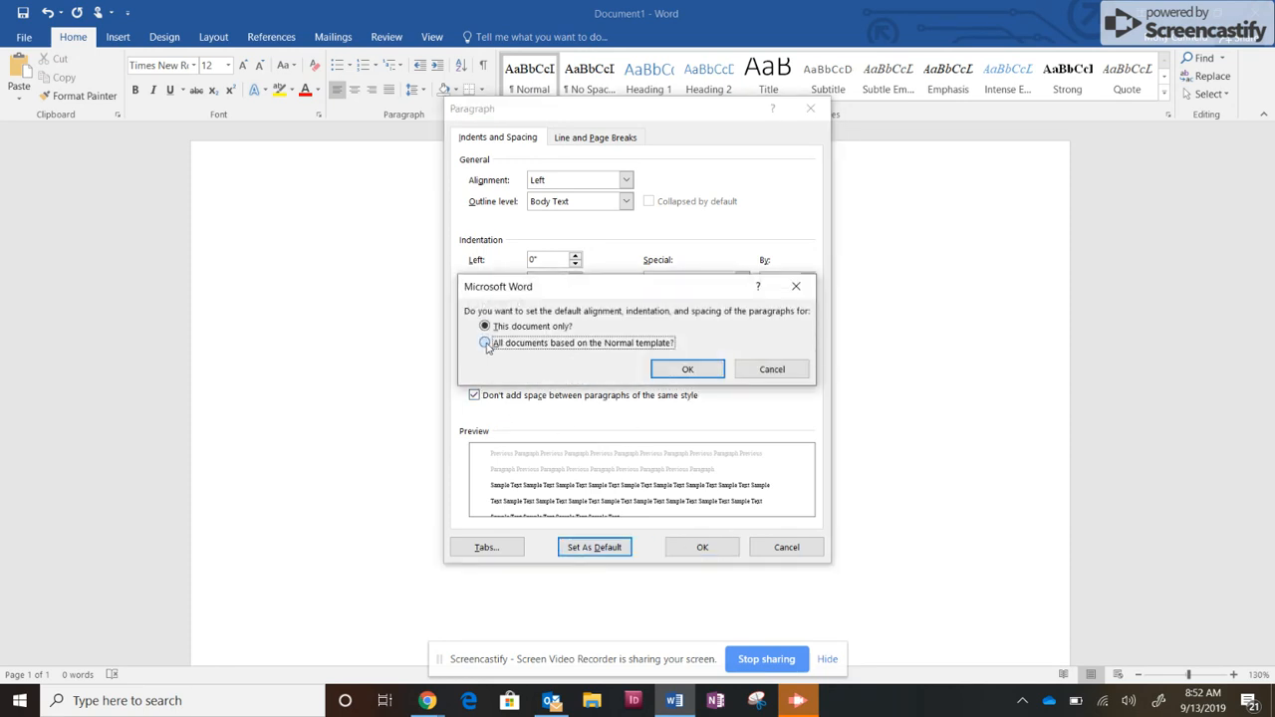
pyautogui.click(688, 368)
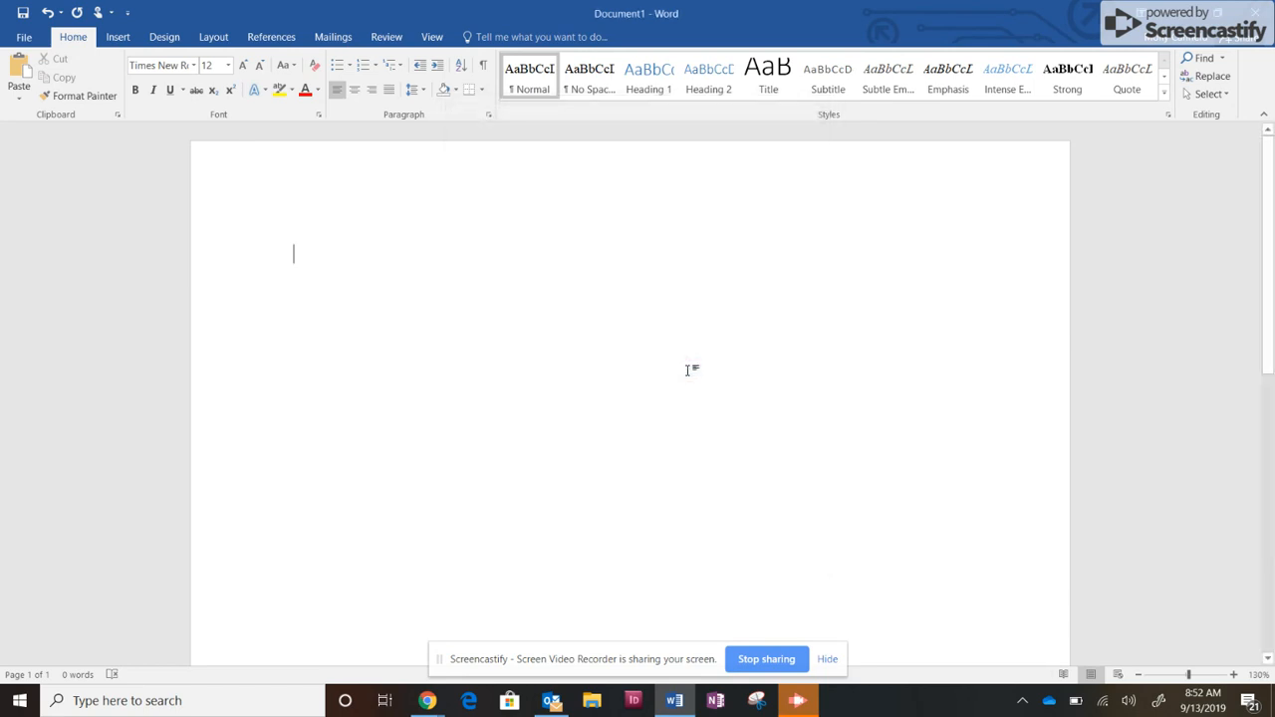
pyautogui.click(413, 89)
pyautogui.click(433, 169)
# Enter the student's full name on the first heading line and the teacher's title and surname on the line below.
pyautogui.write('Betty ')
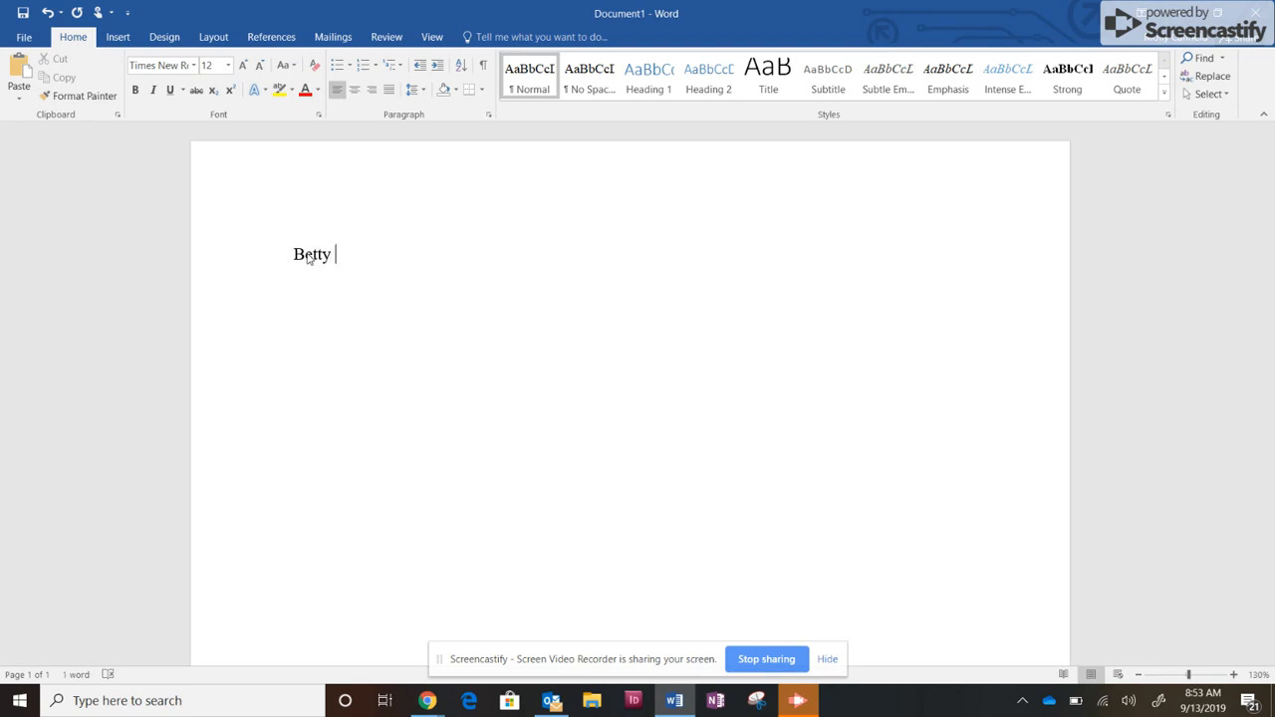
pyautogui.write('Smith')
pyautogui.press('Return')
pyautogui.press('Return')
pyautogui.write('Ms.')
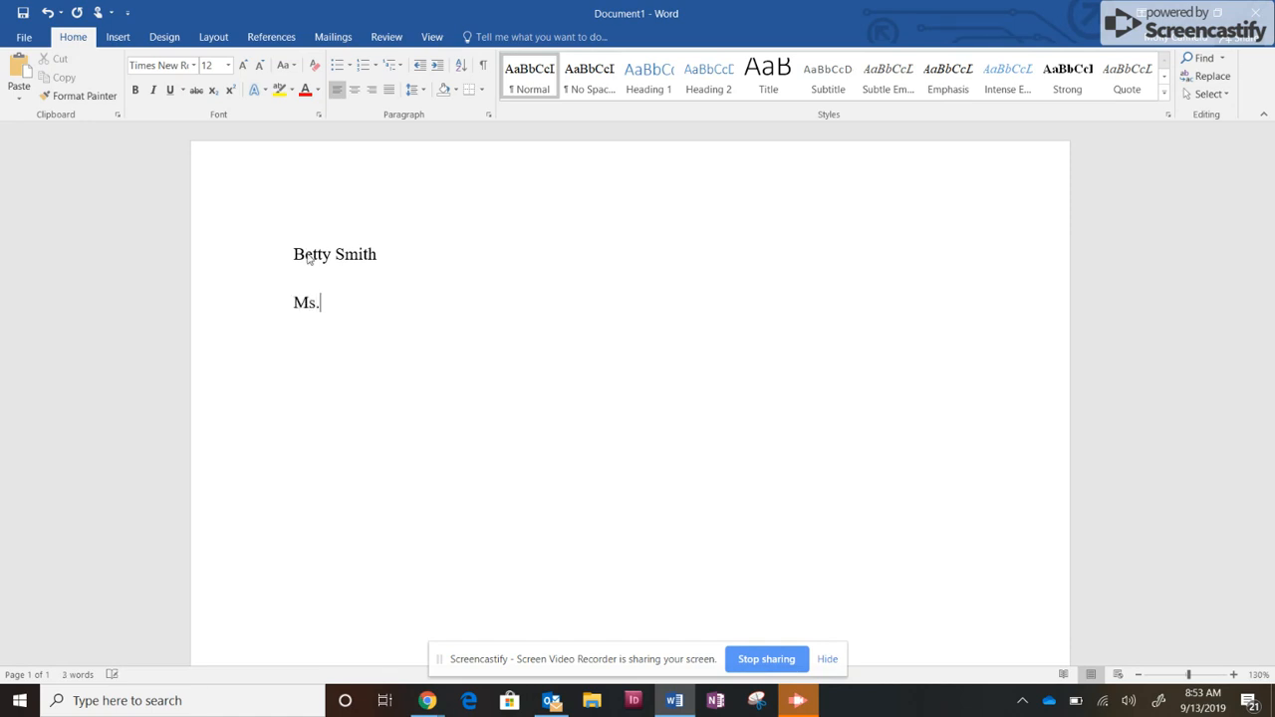
pyautogui.write(' Cuard')
pyautogui.press('BackSpace')
pyautogui.press('BackSpace')
pyautogui.press('BackSpace')
pyautogui.press('BackSpace')
pyautogui.write('anfield')
# Add the class line "English I.7" below the teacher's name.
pyautogui.write('Engli')
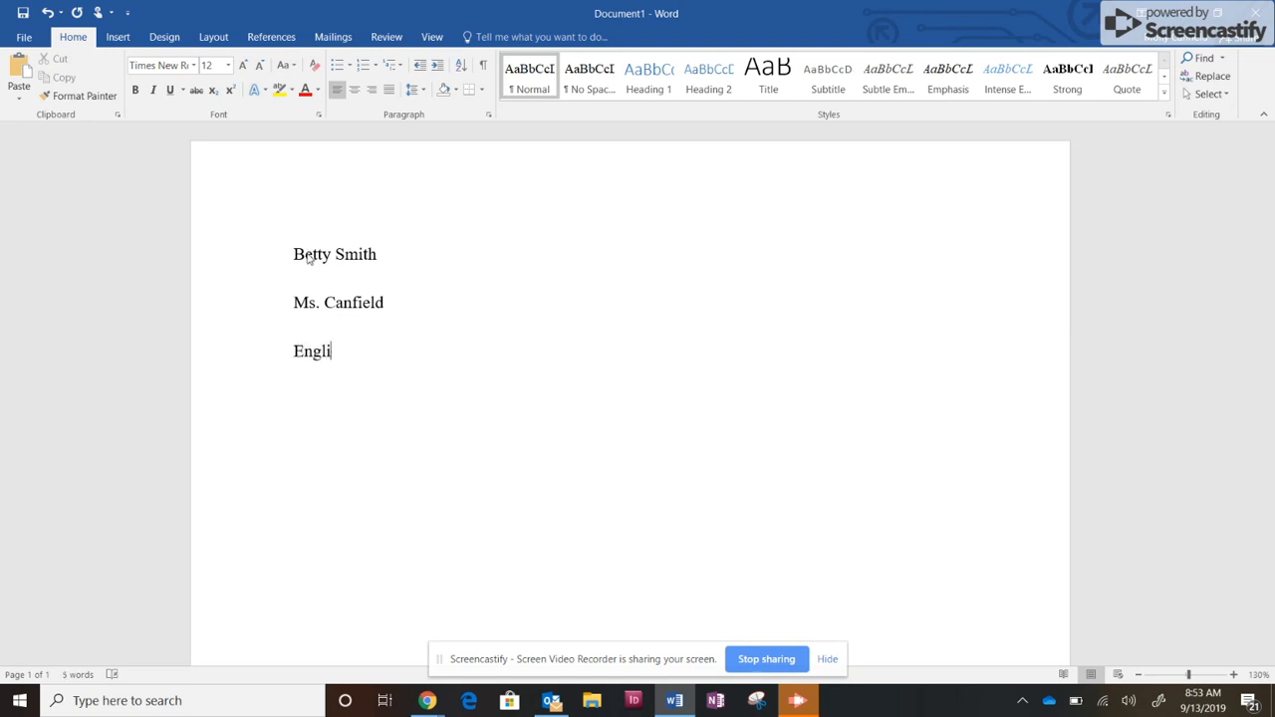
pyautogui.write('sh I')
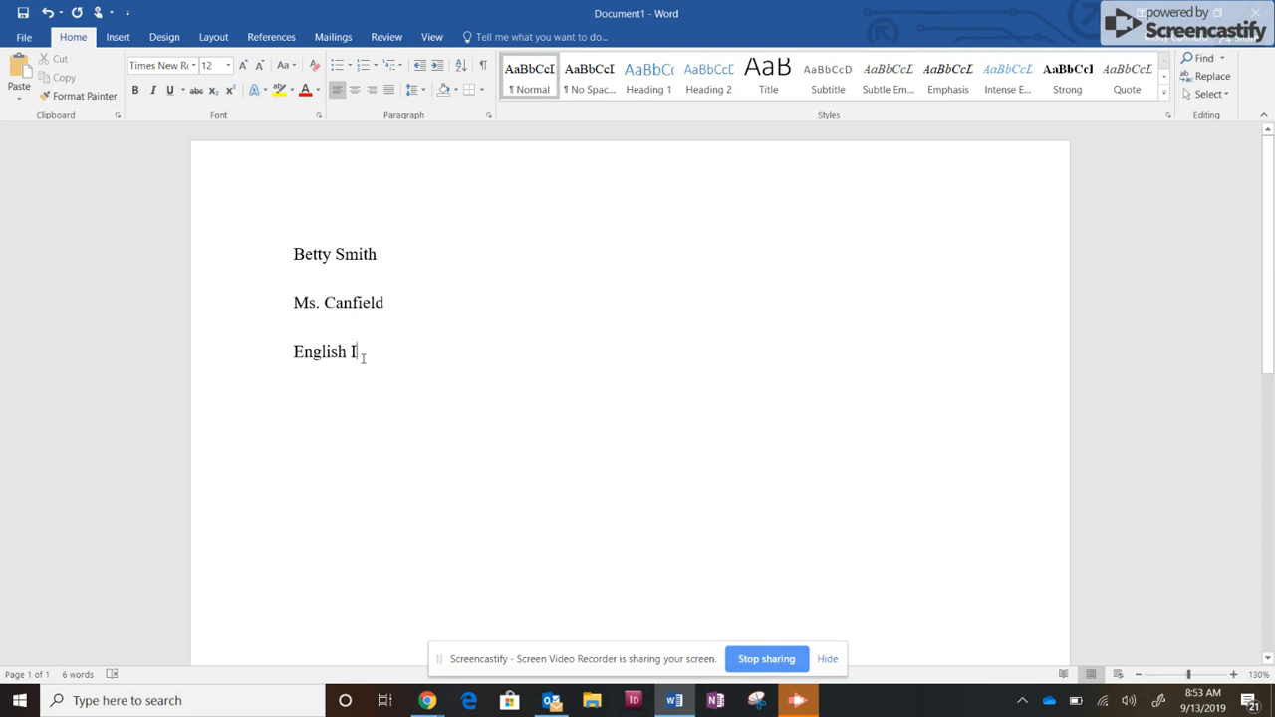
pyautogui.write('.')
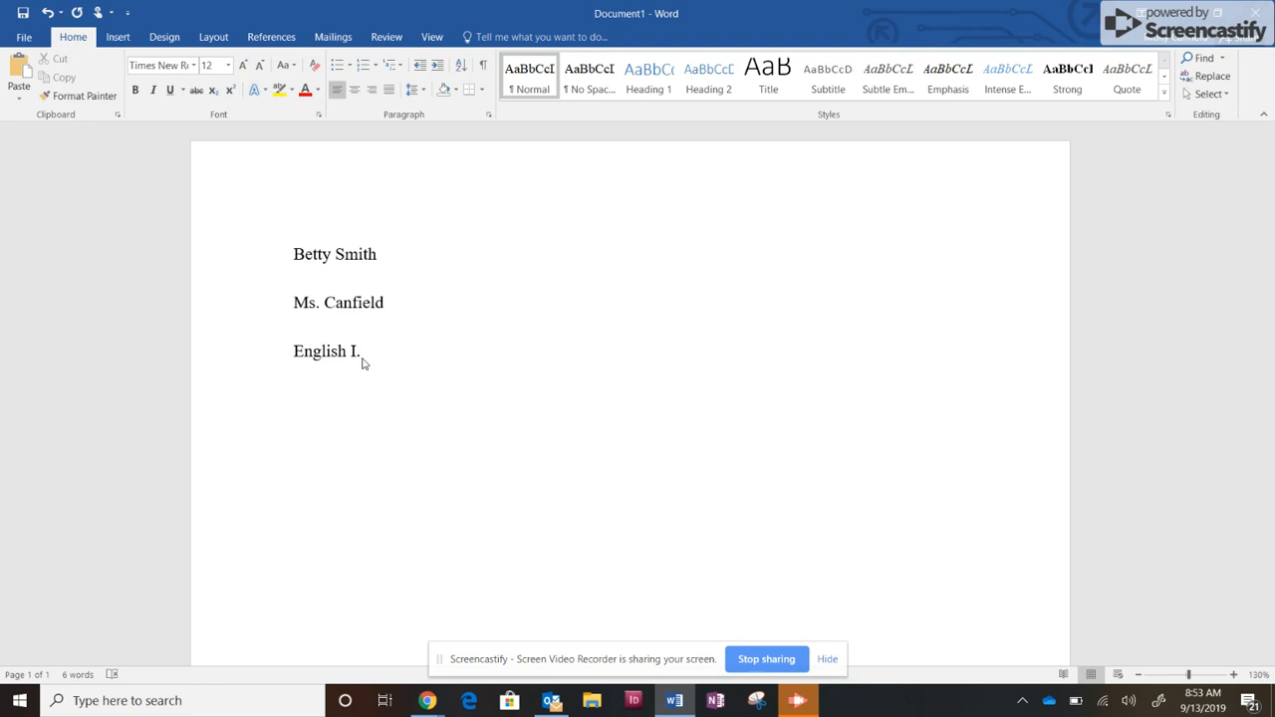
pyautogui.write('7')
pyautogui.press('Return')
# Enter the date "13 September 2019" as the last line of the heading.
pyautogui.write('13 Spe')
pyautogui.write('m')
pyautogui.press('BackSpace')
pyautogui.press('BackSpace')
pyautogui.press('BackSpace')
pyautogui.write('em')
pyautogui.press('BackSpace')
pyautogui.write('ptember ')
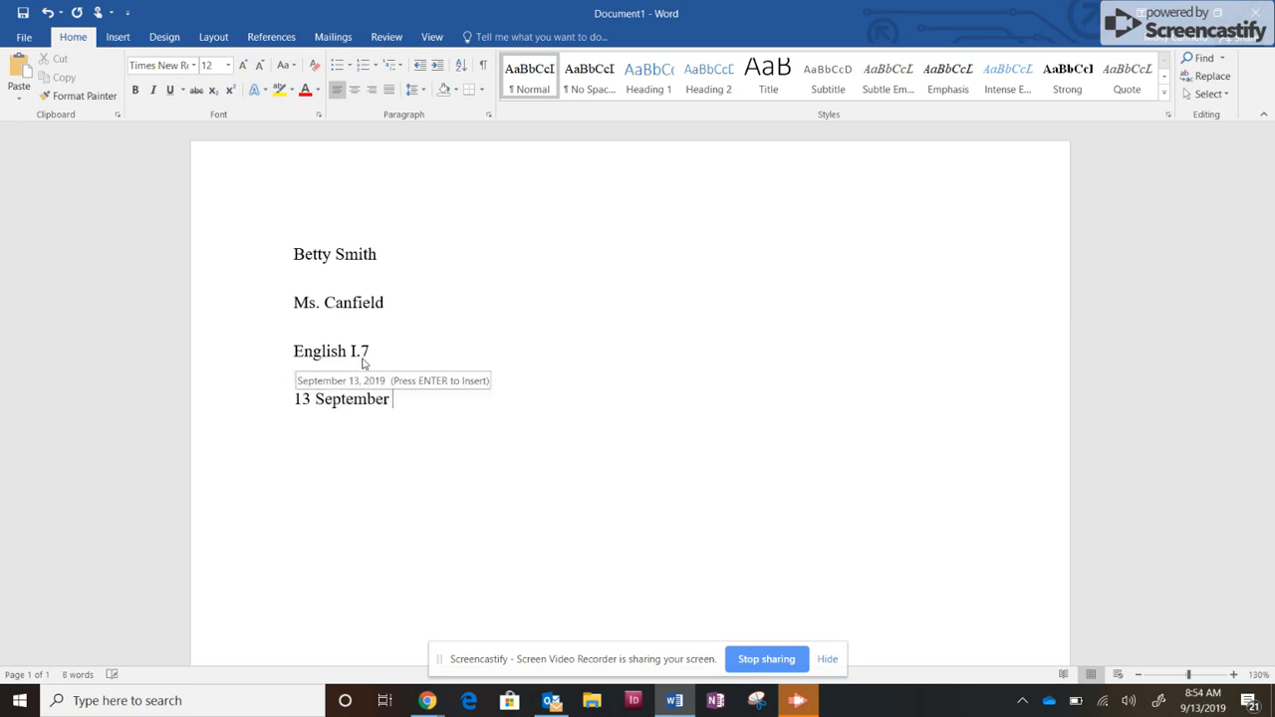
pyautogui.write('2019')
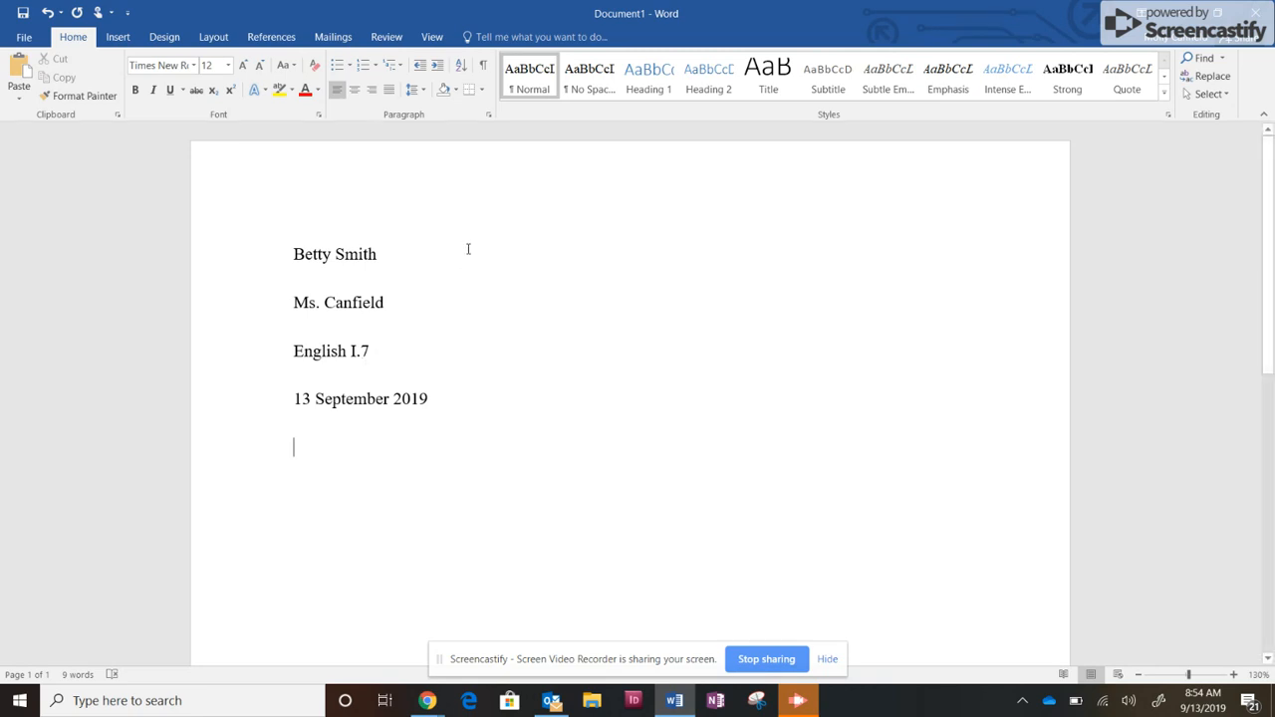
# Add the centered title "Creative Title" below the date.
pyautogui.click(354, 92)
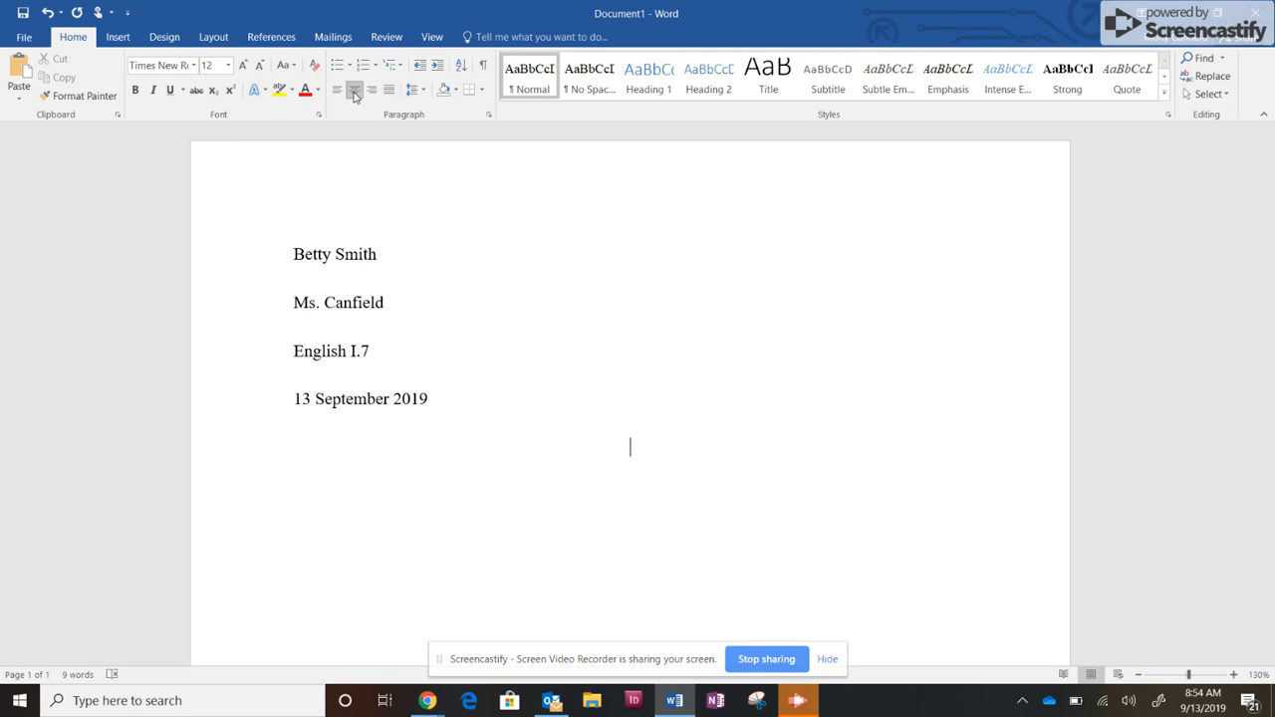
pyautogui.write('Creative Ttil')
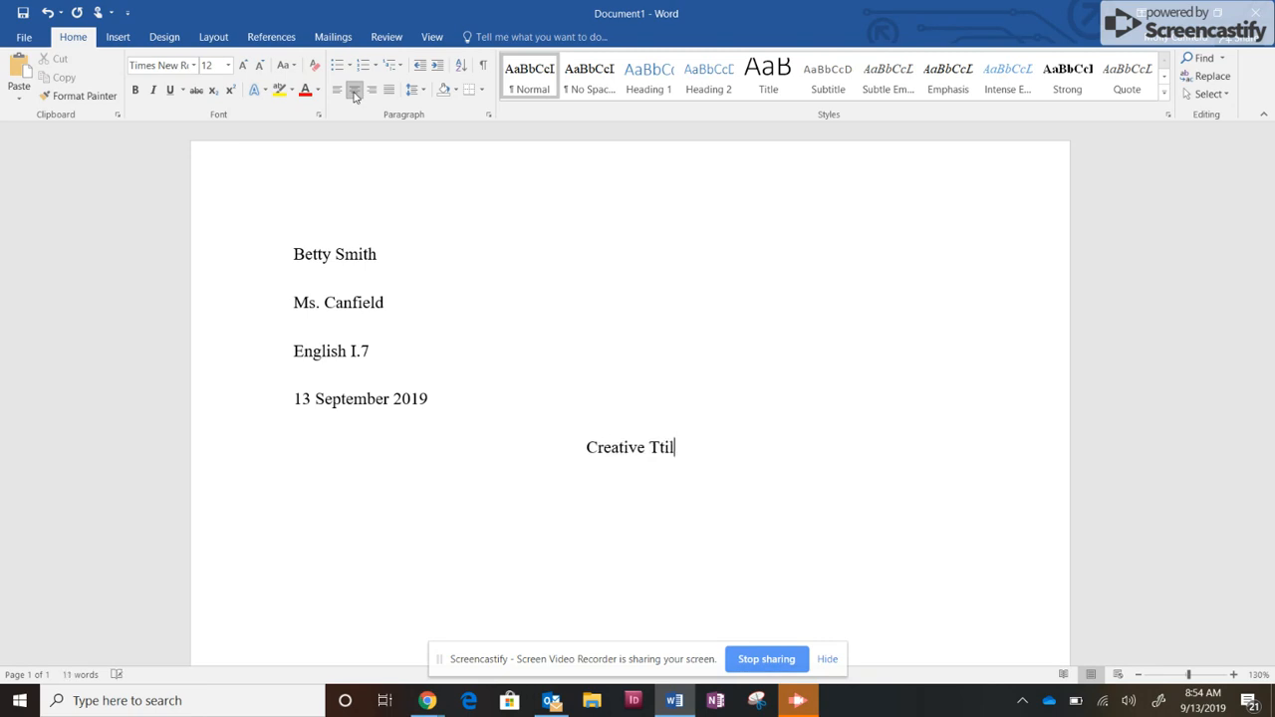
pyautogui.press('BackSpace')
pyautogui.press('BackSpace')
pyautogui.write('itle')
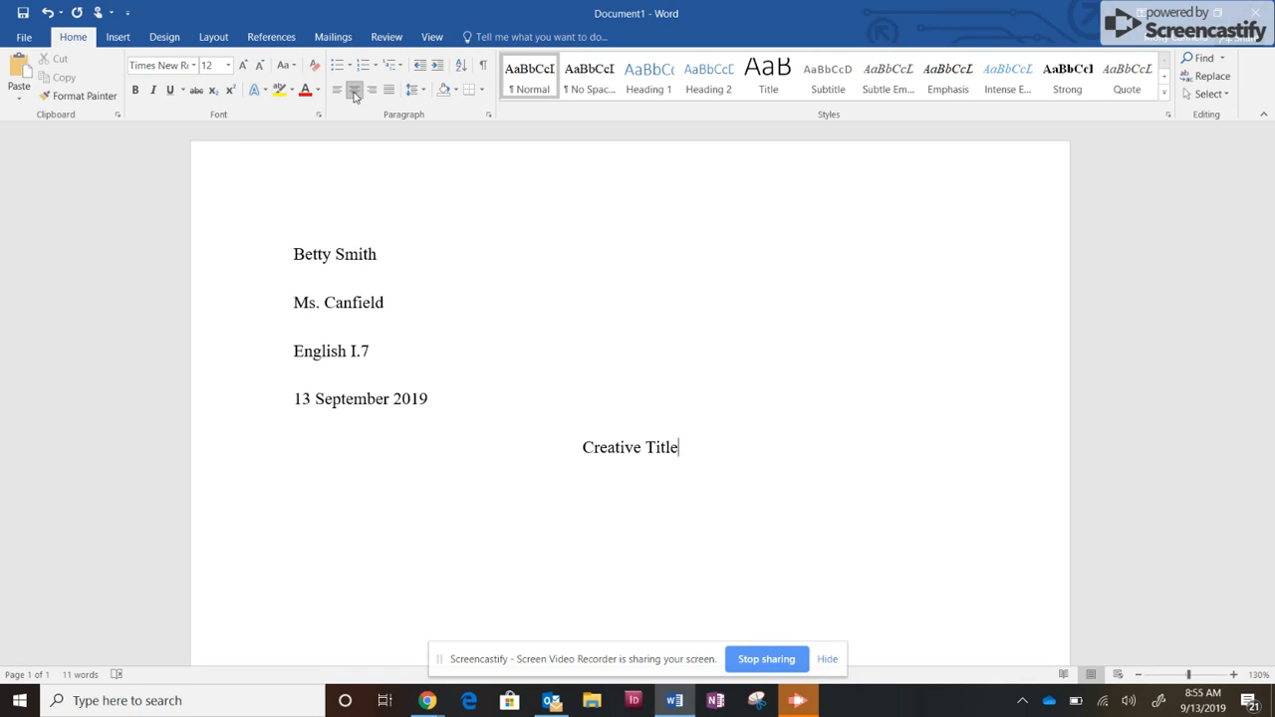
# Start a left-aligned paragraph with a first-line indent below the title, reading "Your paragraph starts here!".
pyautogui.scroll(-3, 695, 276)
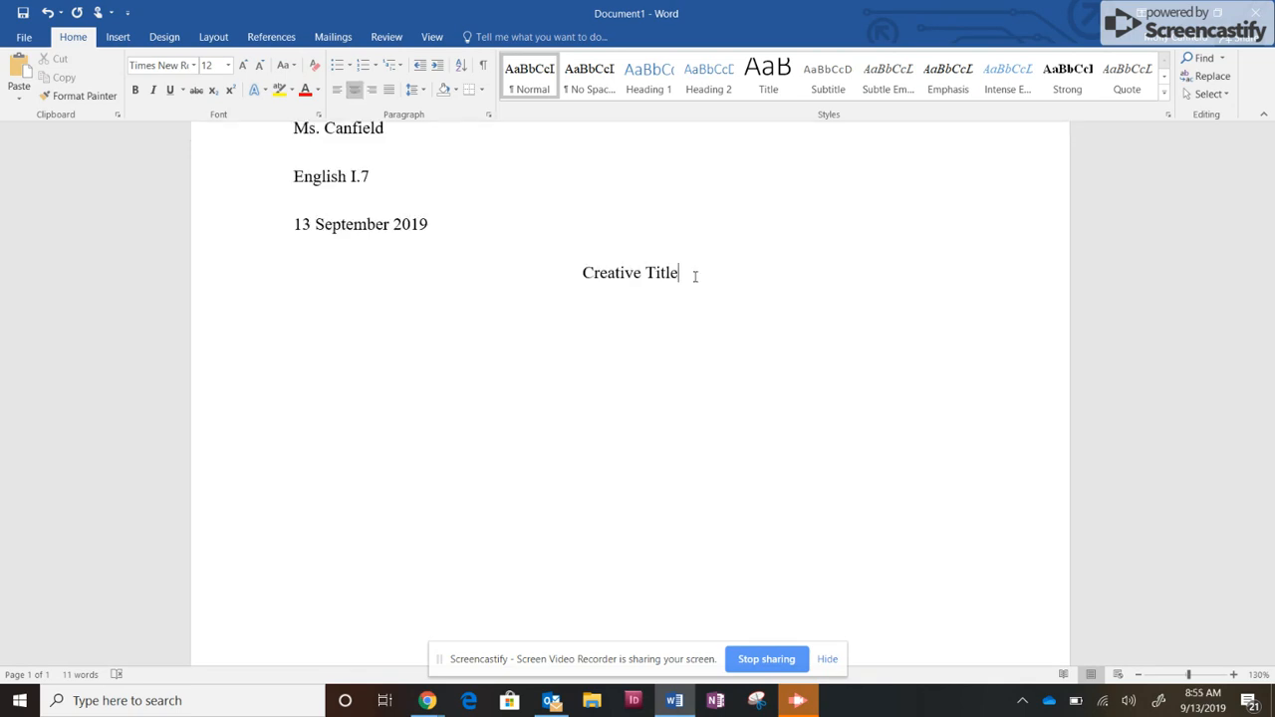
pyautogui.press('Return')
pyautogui.click(337, 91)
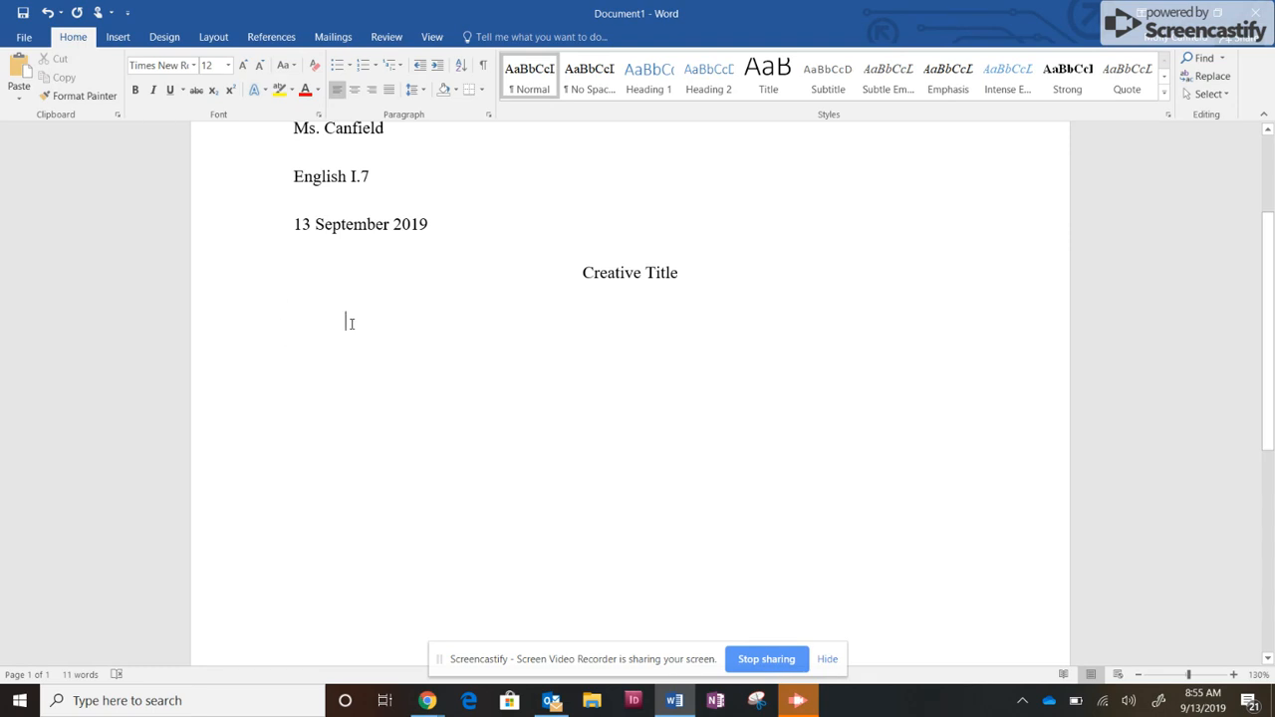
pyautogui.write('Your para')
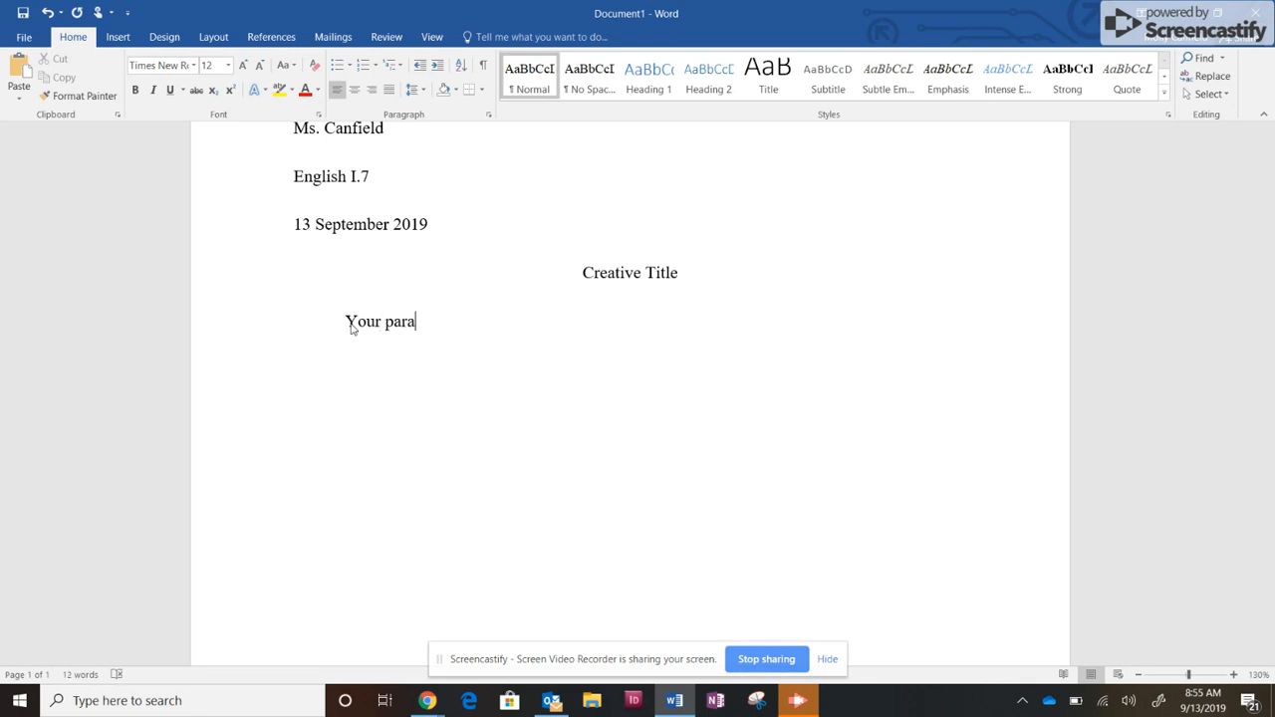
pyautogui.write('graph starts here')
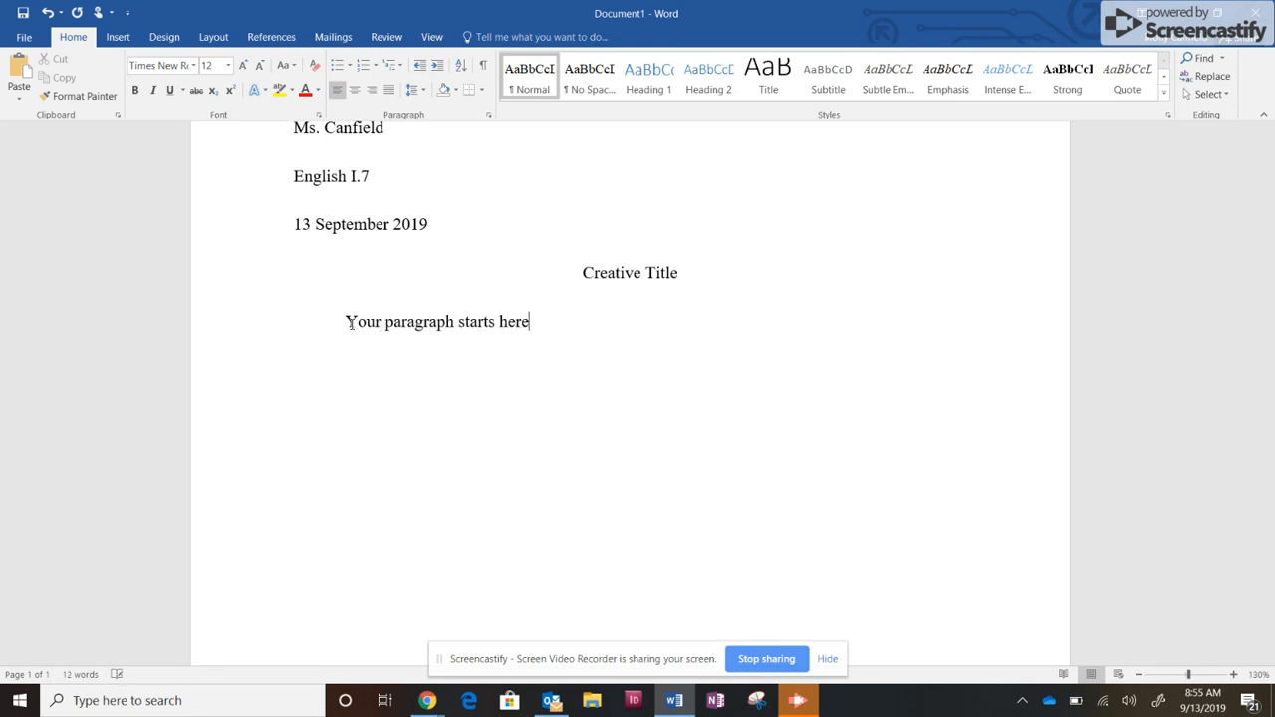
pyautogui.write('! ksdjvkajdsbfadgnf')
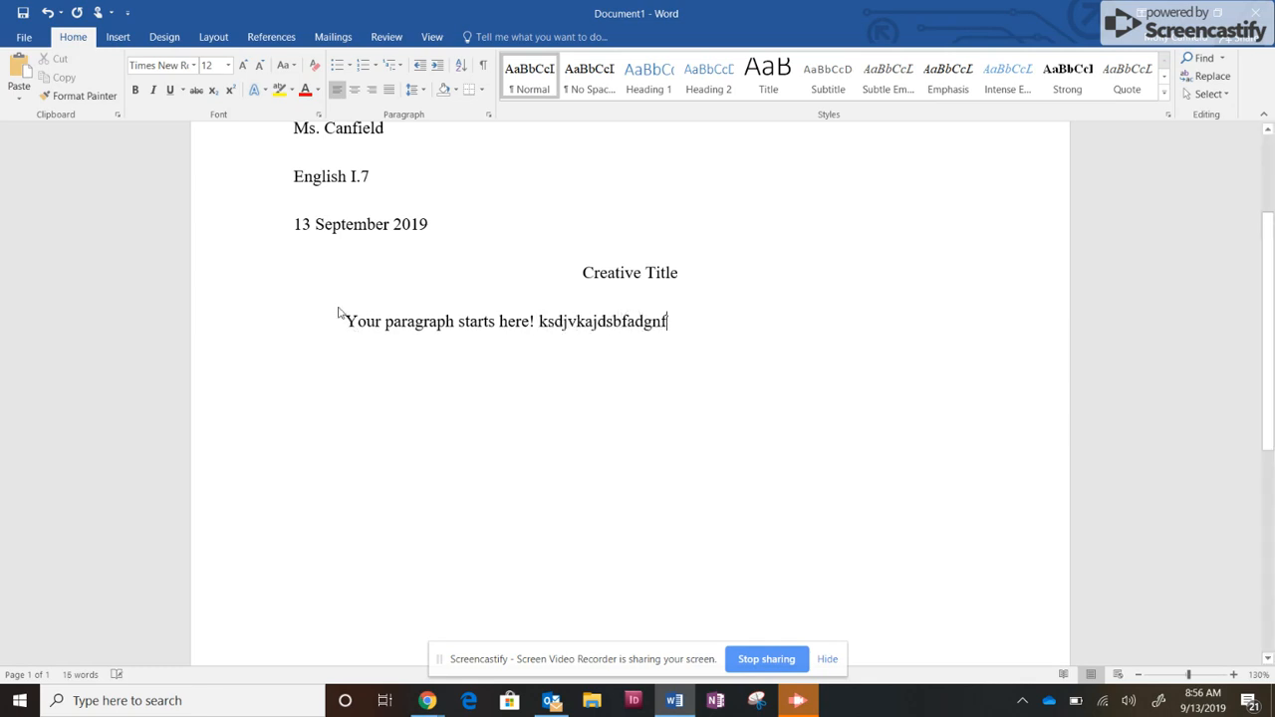
pyautogui.write(' wfg wfg wr gwr wr tkn jnb kjn kjnbk bkj nb kjn kjb kjbjb')
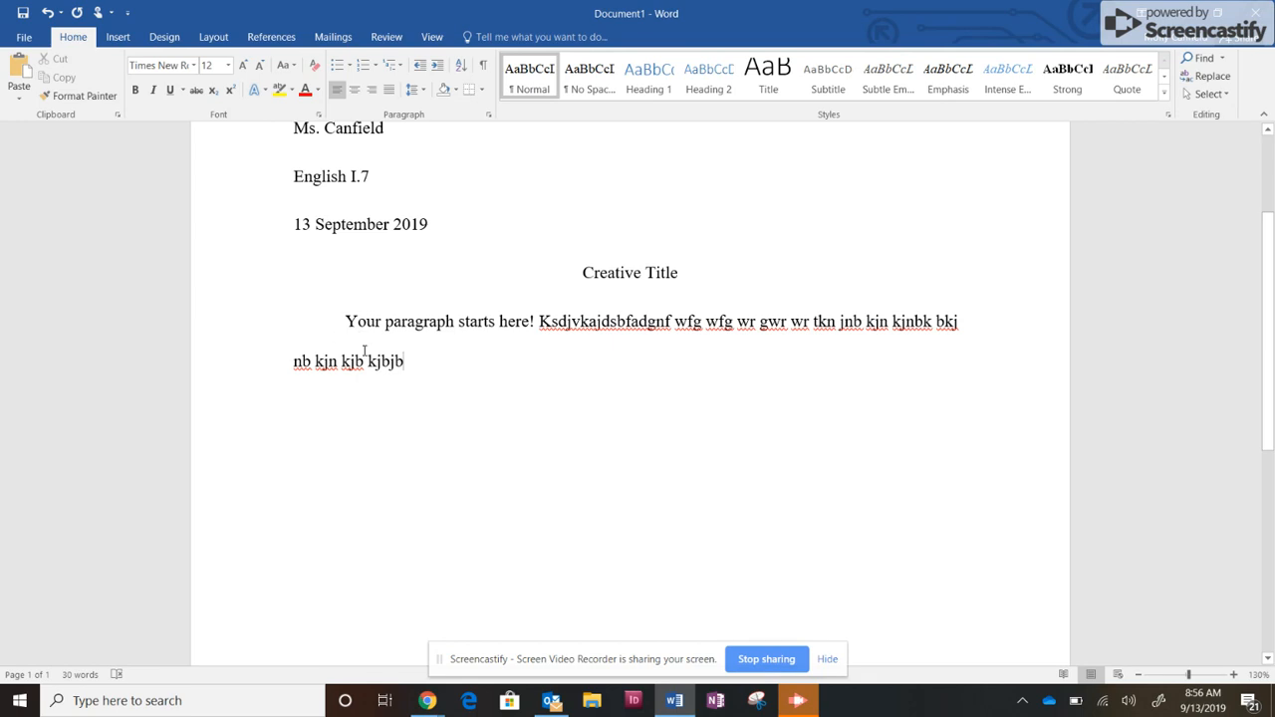
# Add short filler lines "Dfng", "G", "Fef", "bvbr", "Rg", "Er" and "Ge" below the first paragraph, ending on a new indented line.
pyautogui.write('Dfng G F  Rg Er Ge T e')
pyautogui.press('Up')
pyautogui.press('Up')
pyautogui.press('Up')
pyautogui.press('Up')
pyautogui.press('Up')
pyautogui.press('Up')
pyautogui.write('ef')
pyautogui.press('Down')
pyautogui.write('bvbr')
pyautogui.press('Down')
pyautogui.press('Down')
pyautogui.press('Down')
pyautogui.press('Down')
pyautogui.press('Down')
pyautogui.press('BackSpace')
pyautogui.press('BackSpace')
pyautogui.press('BackSpace')
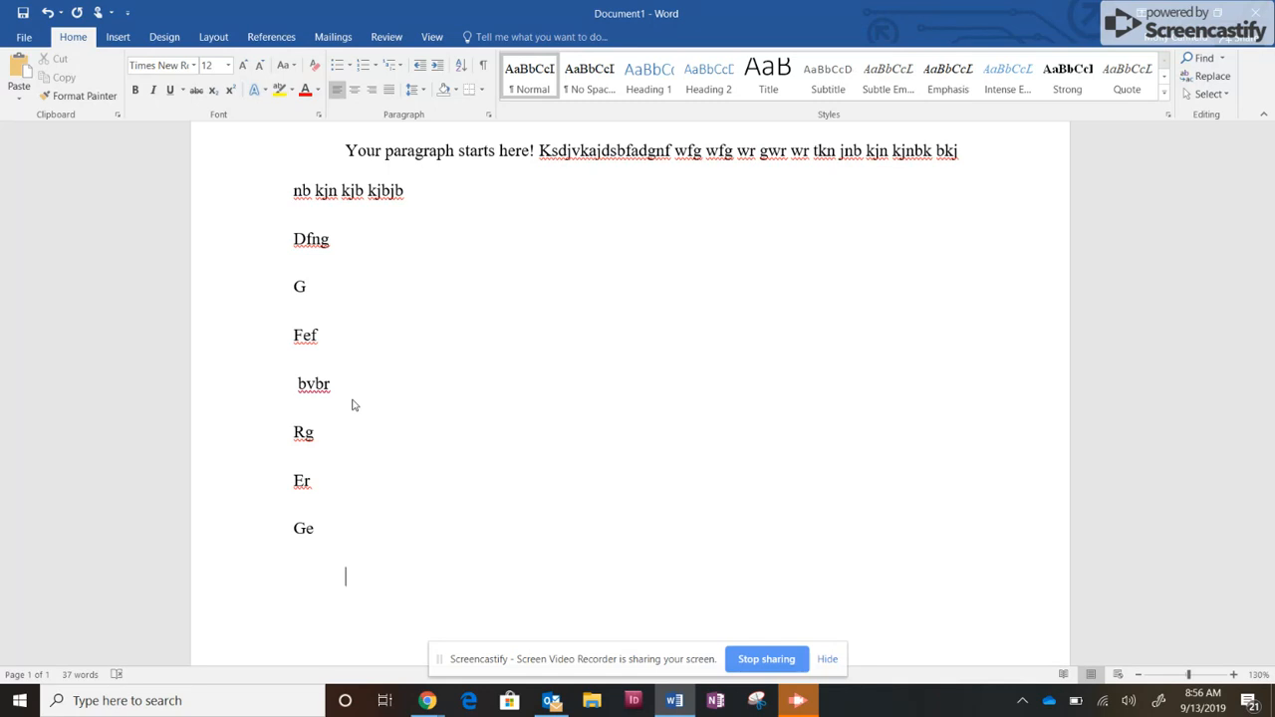
# Begin the second paragraph on the indented line with "The second paragraph.".
pyautogui.write('The second par')
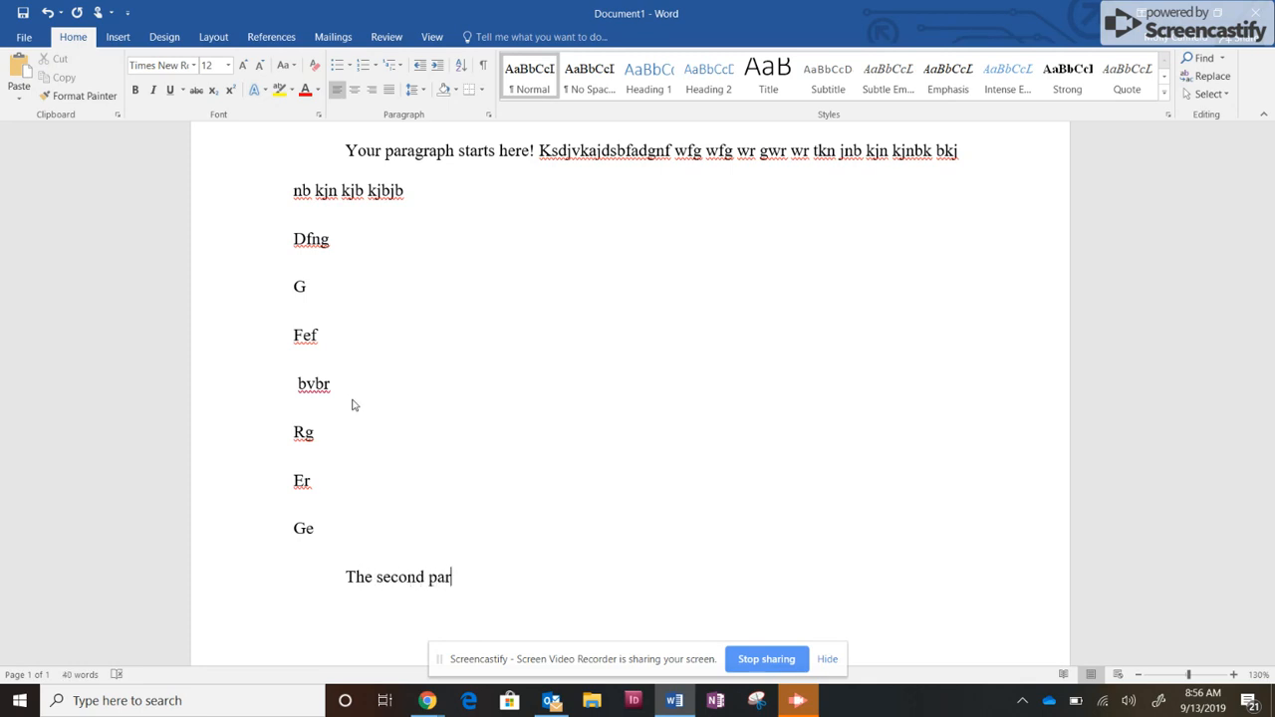
pyautogui.write('agraph. Sgnwrn')
# Continue the second paragraph with filler "Sgnwrn", followed by the separate lines "Wrn", "Wrn", "Wr", "Nw" and "nr".
pyautogui.press('Return')
pyautogui.write('Wrn')
pyautogui.press('Return')
pyautogui.write('Wrn')
pyautogui.press('Return')
pyautogui.write('Wr nw')
pyautogui.press('Return')
pyautogui.write('nr')
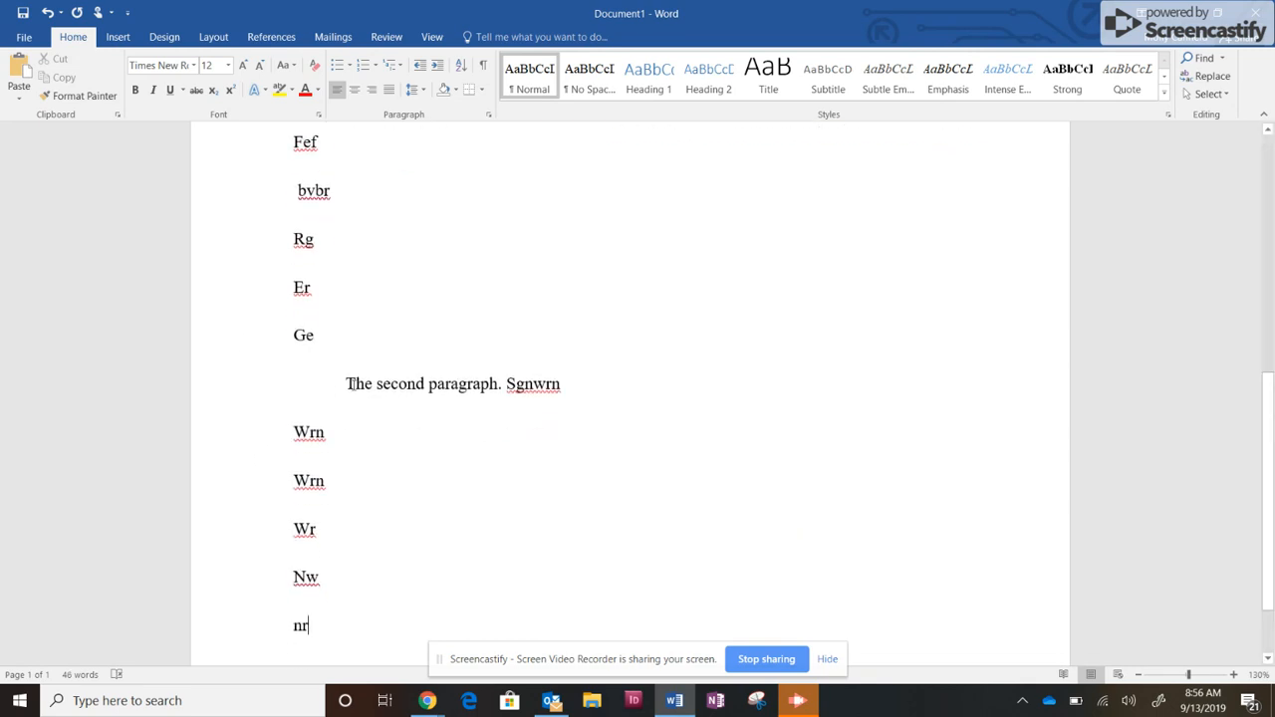
# Highlight the indent before "The second paragraph." to examine the paragraph's first-line indentation.
pyautogui.moveTo(347, 384); pyautogui.dragTo(320, 389)
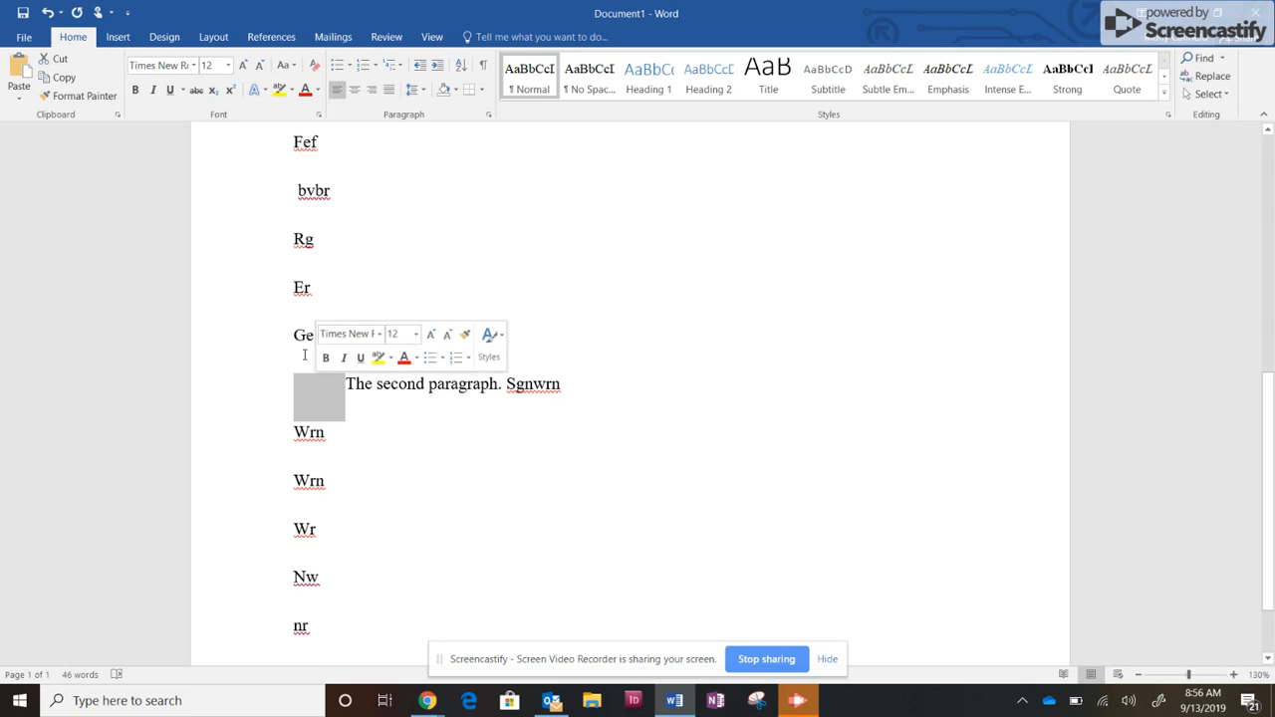
pyautogui.click(305, 354)
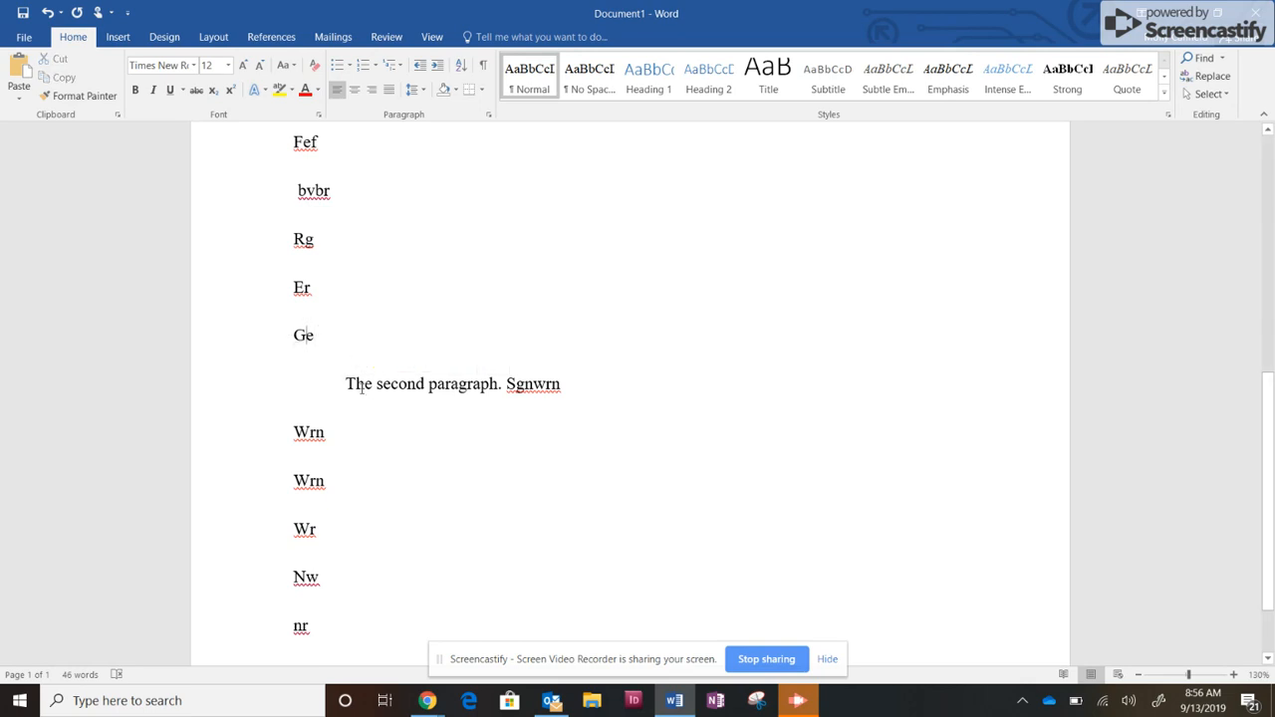
pyautogui.moveTo(348, 388); pyautogui.dragTo(291, 397)
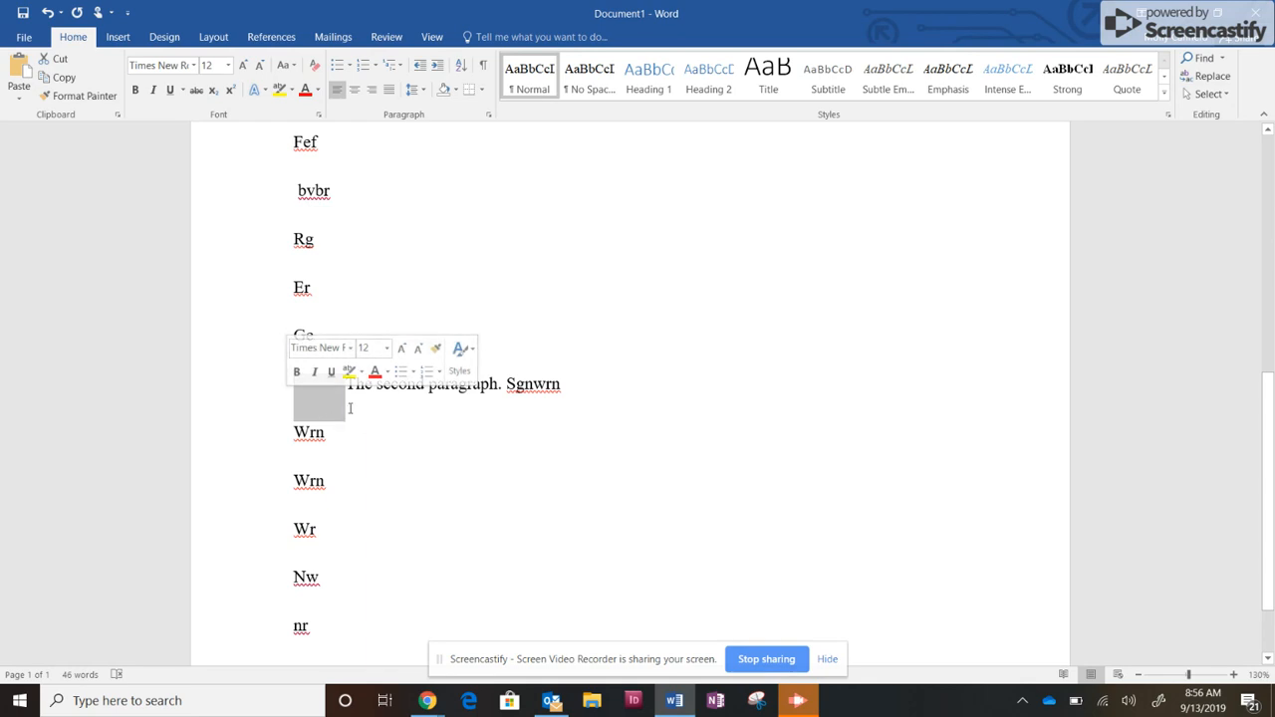
# Append "g" to the "Nw" line and add a filler line "Gg" below it.
pyautogui.click(351, 407)
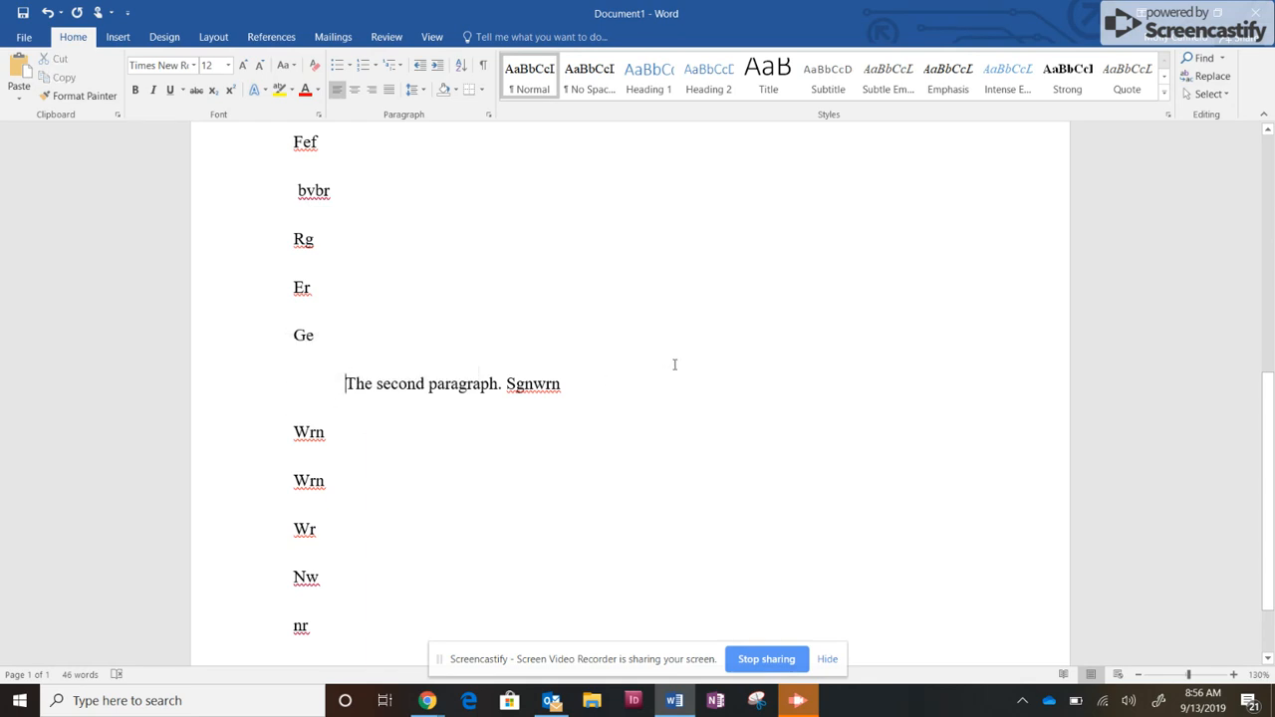
pyautogui.scroll(-2, 674, 364)
pyautogui.click(453, 496)
pyautogui.write('g')
pyautogui.press('Return')
pyautogui.write('gg')
pyautogui.press('Return')
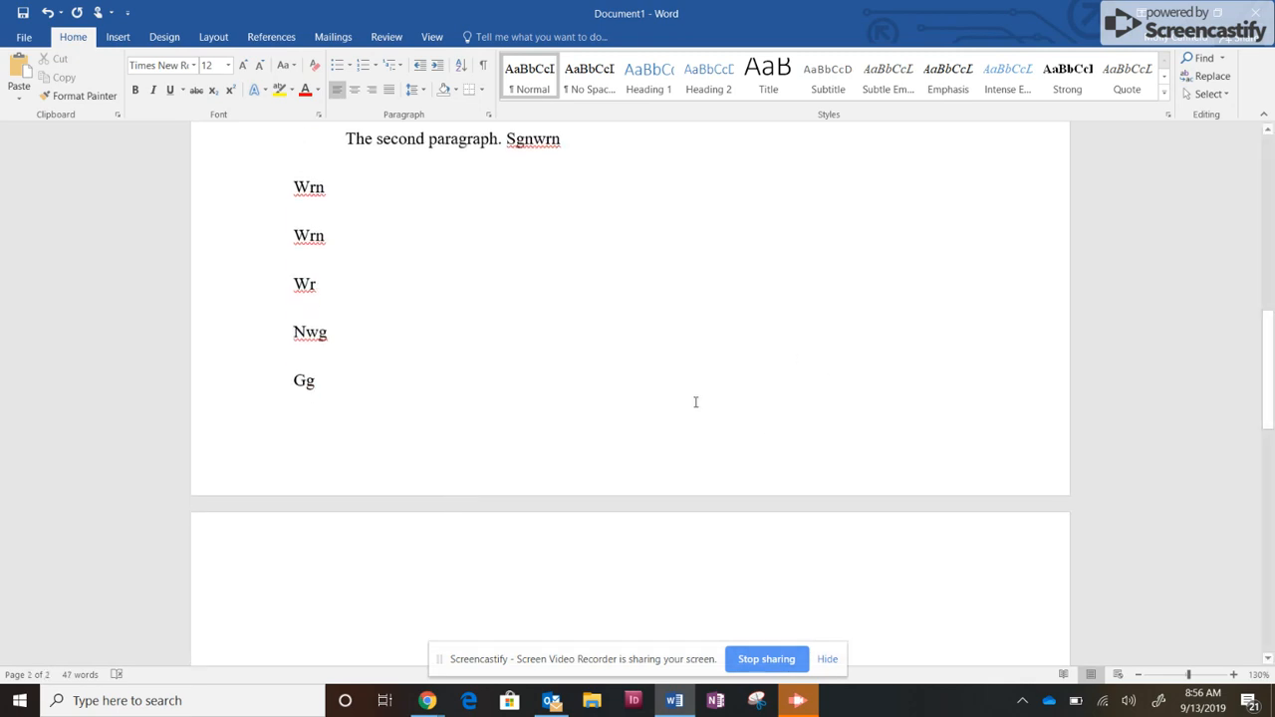
# Add the separate filler lines "F", "G" and "g" above "nr", extending the text onto a second page.
pyautogui.write('F')
pyautogui.press('Return')
pyautogui.write('G')
pyautogui.press('Return')
pyautogui.write('g')
pyautogui.press('Return')
pyautogui.write('nr')
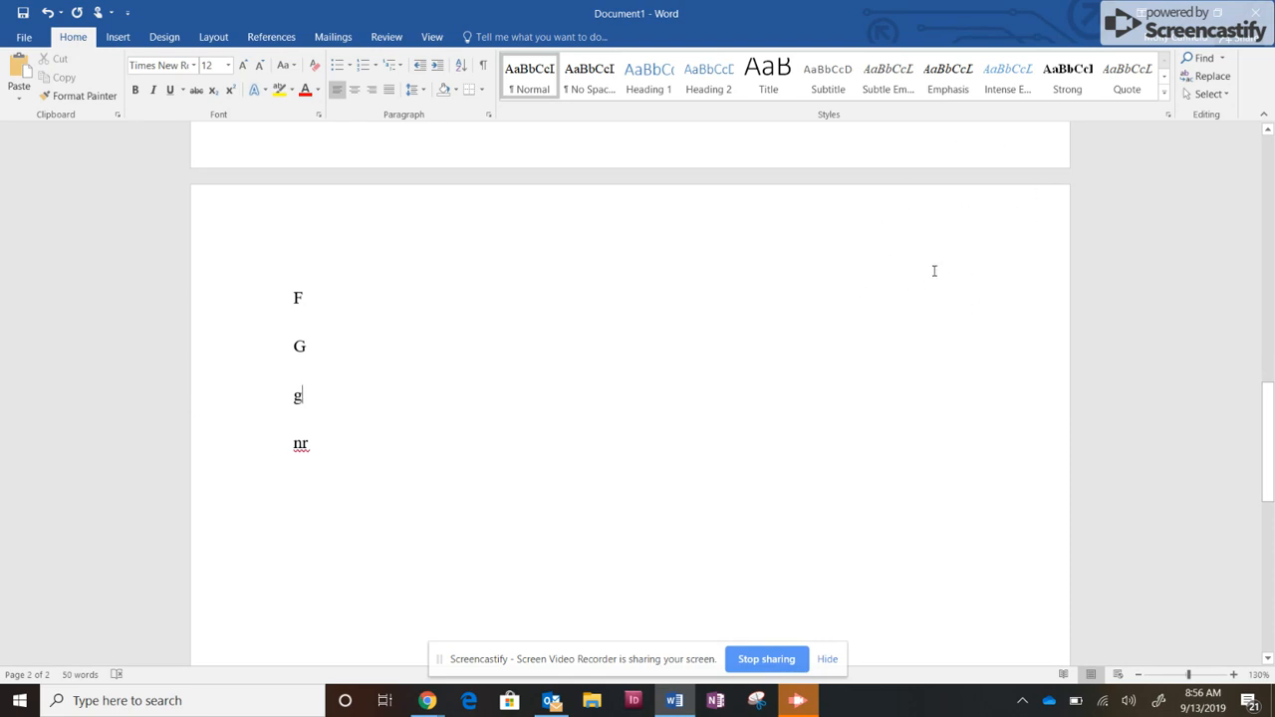
# Insert a top-of-page Plain Number 3 page number in the header, put the student's last name before it, and return to the body text.
pyautogui.scroll(15, 935, 271)
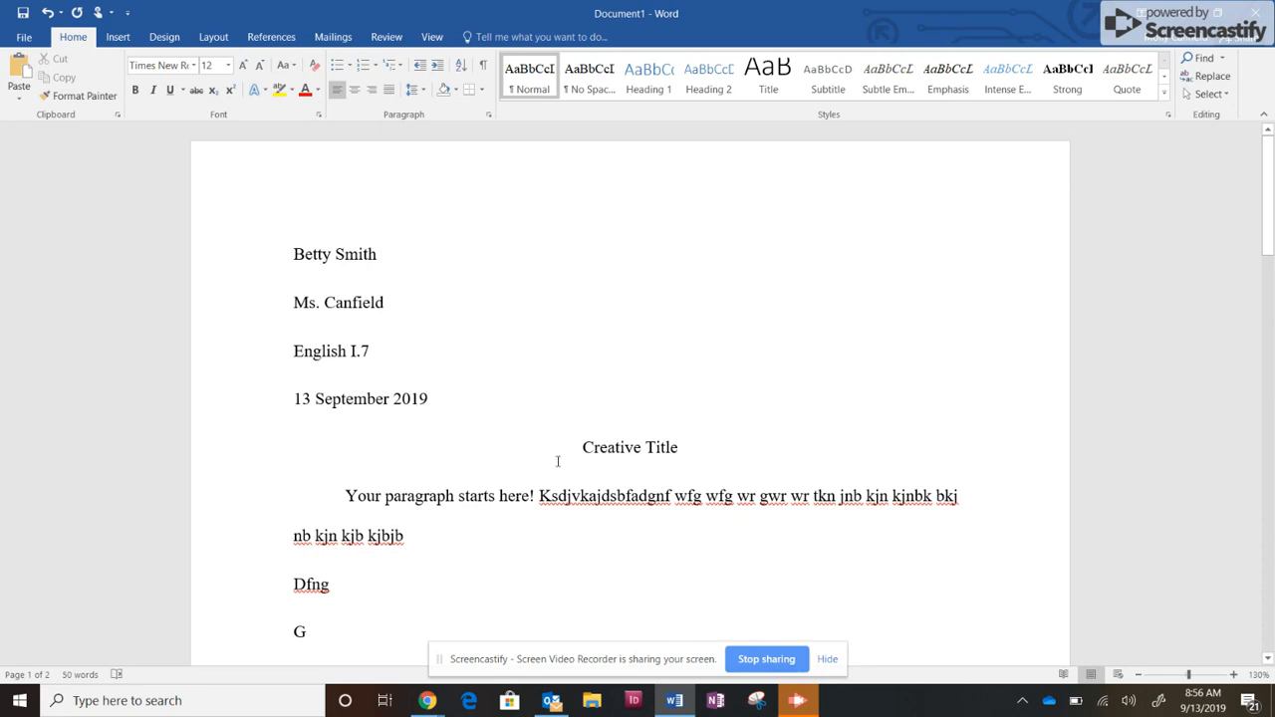
pyautogui.scroll(-3, 453, 506)
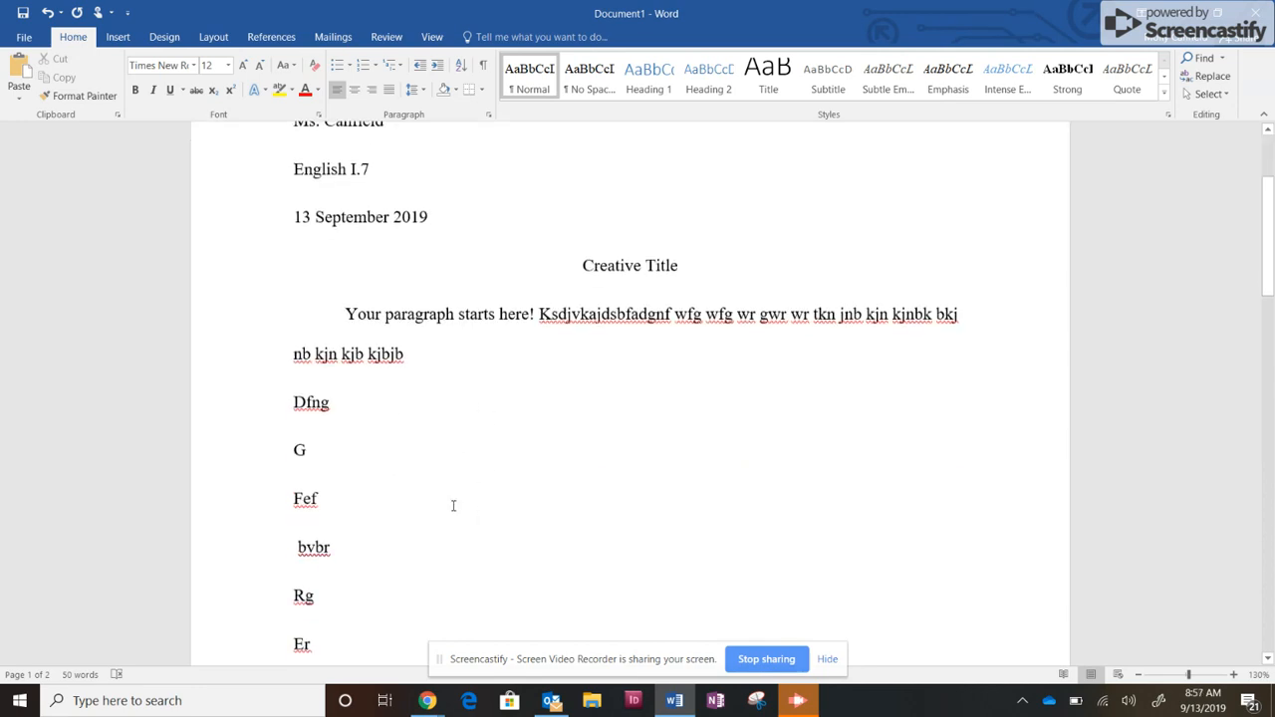
pyautogui.scroll(3, 433, 459)
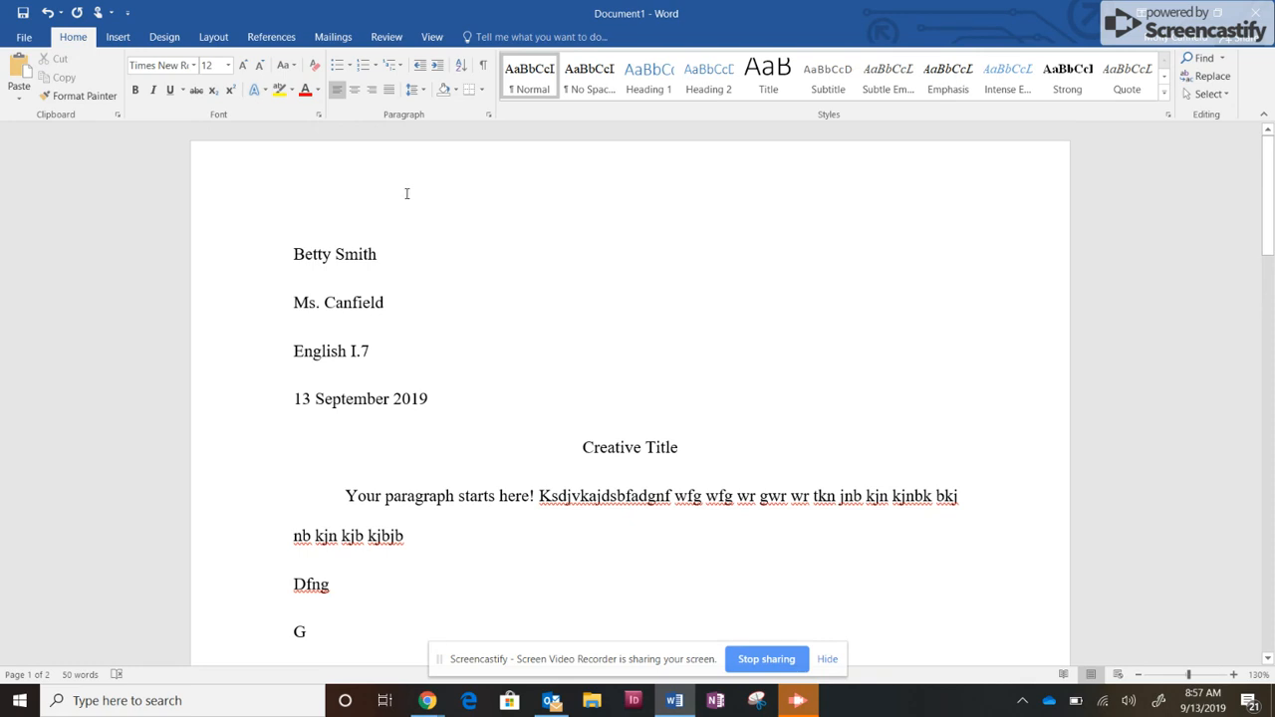
pyautogui.doubleClick(870, 191)
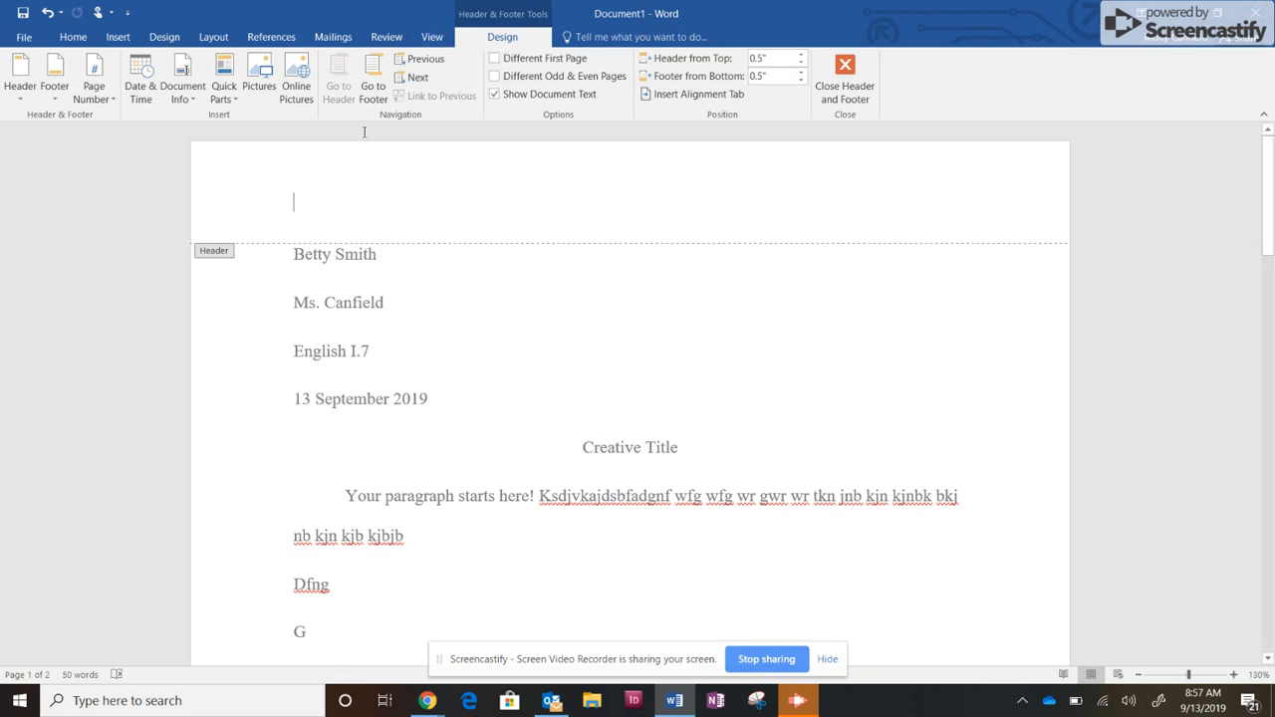
pyautogui.click(89, 100)
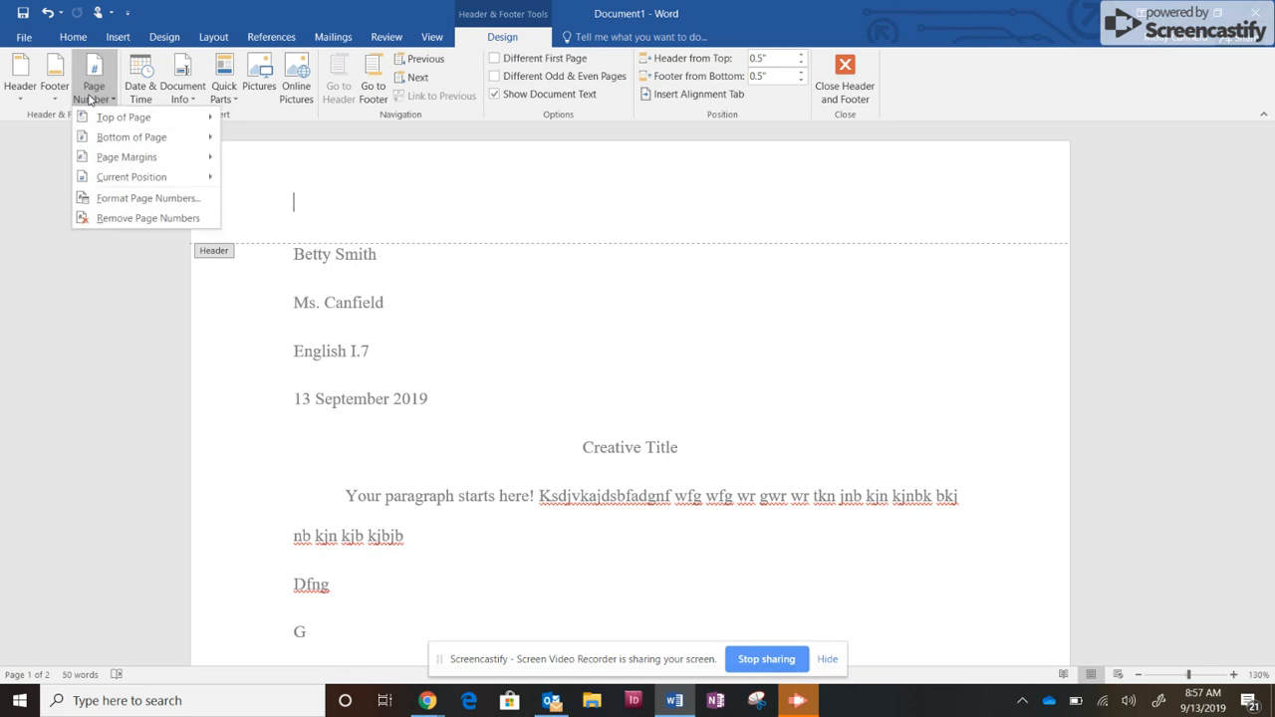
pyautogui.moveTo(102, 120)
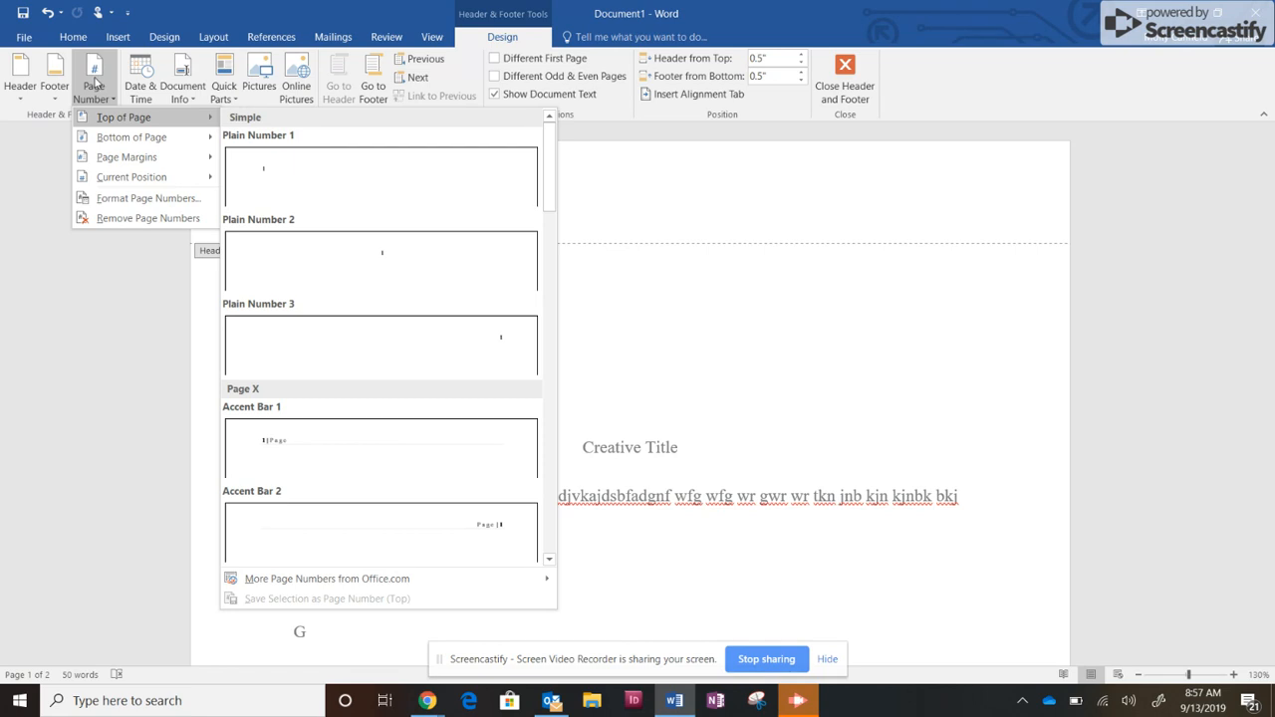
pyautogui.click(473, 351)
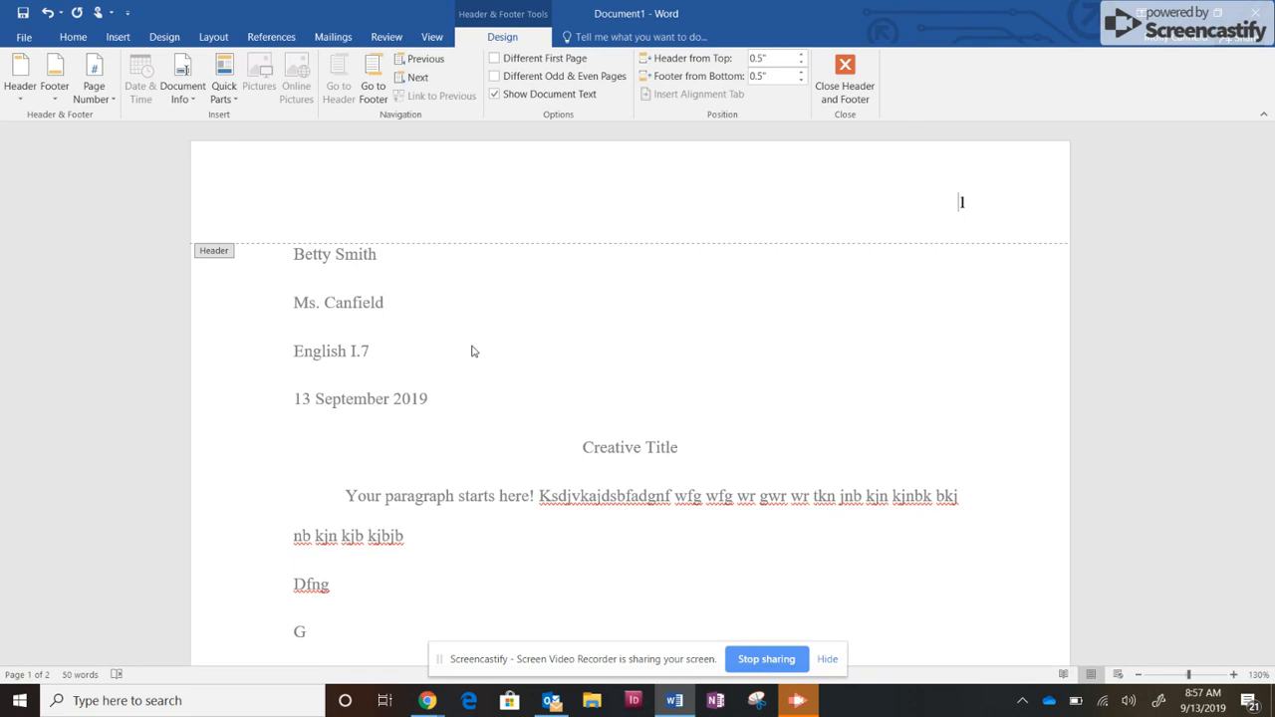
pyautogui.write('Smith')
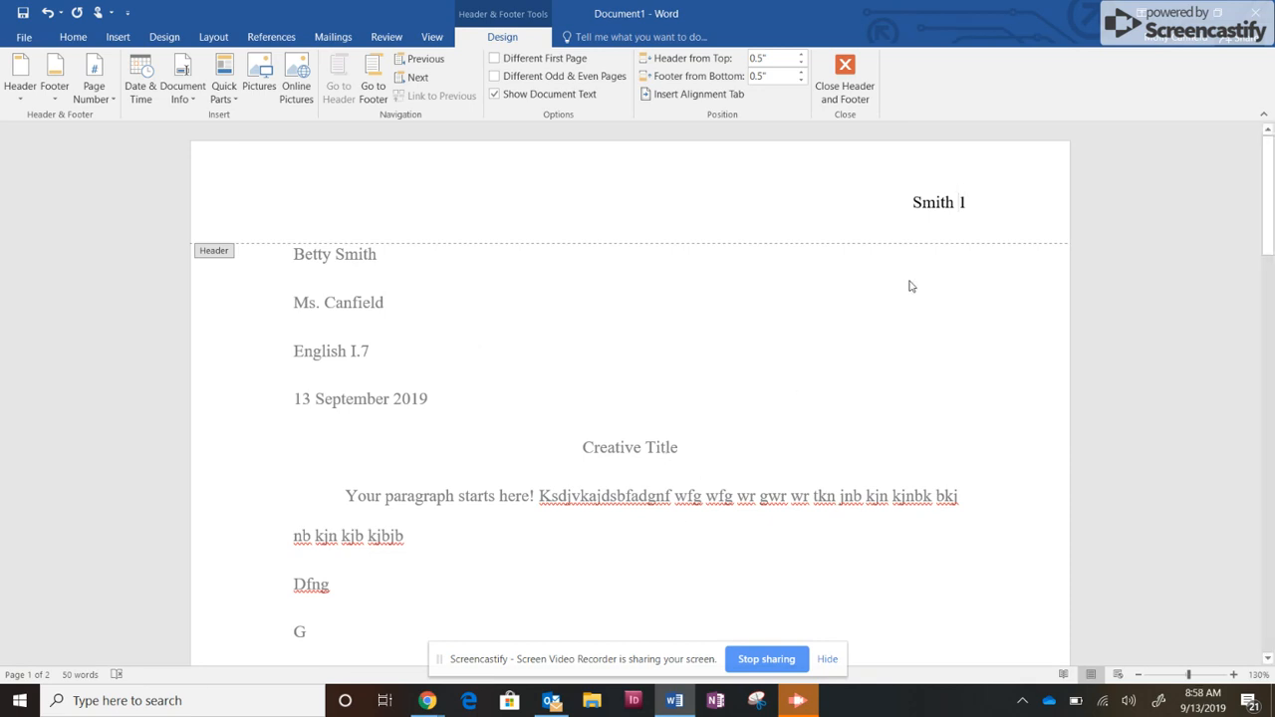
pyautogui.doubleClick(914, 343)
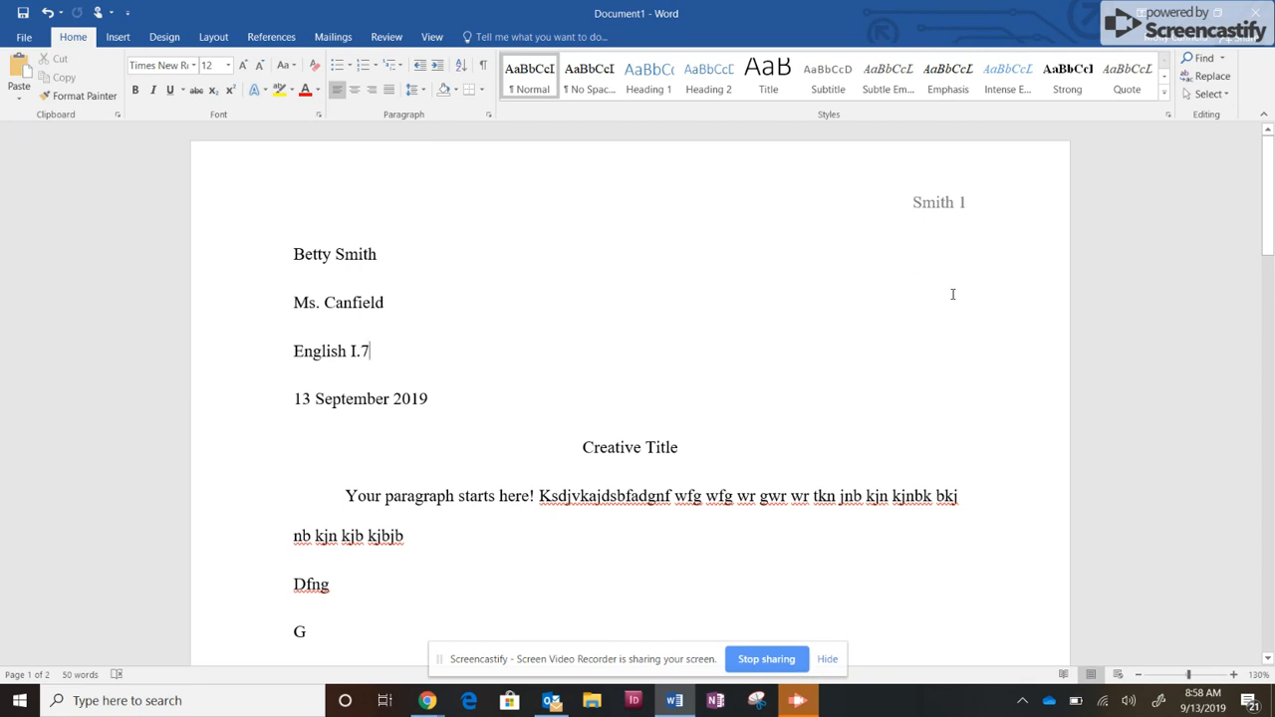
# Examine the second page's running header, briefly opening it for editing before returning to the body text and the first page.
pyautogui.scroll(-12, 917, 348)
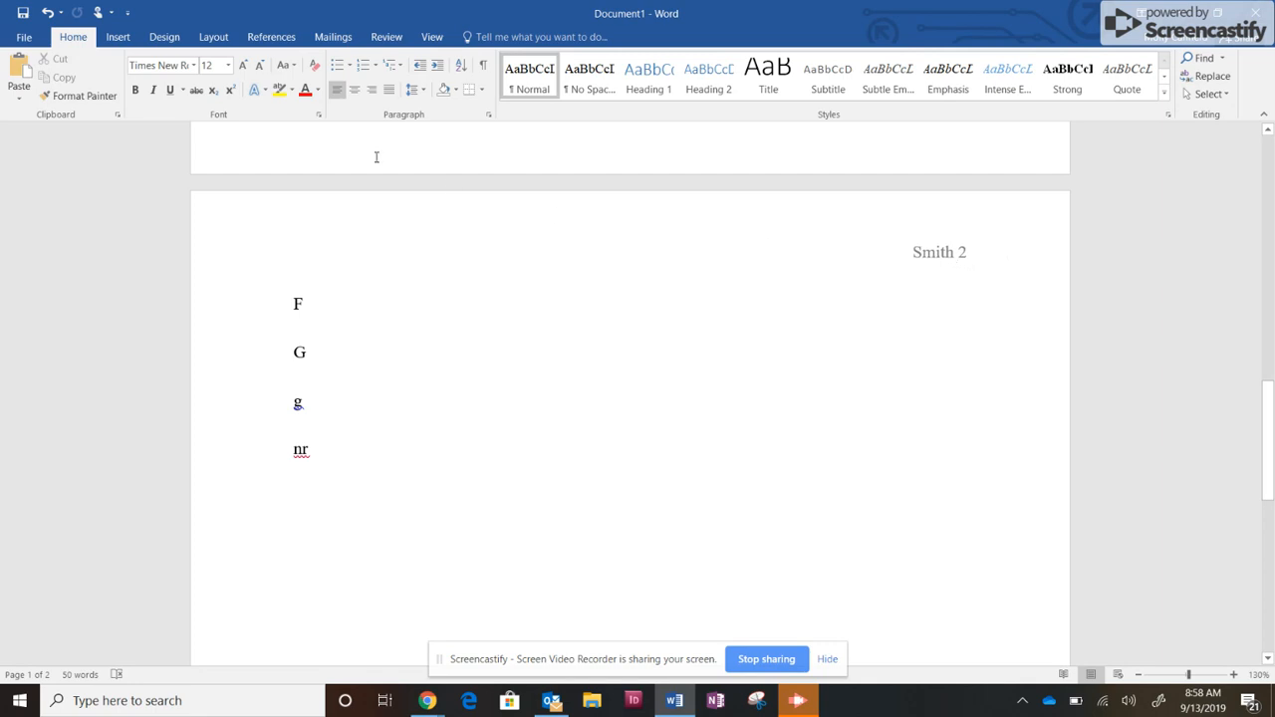
pyautogui.doubleClick(881, 235)
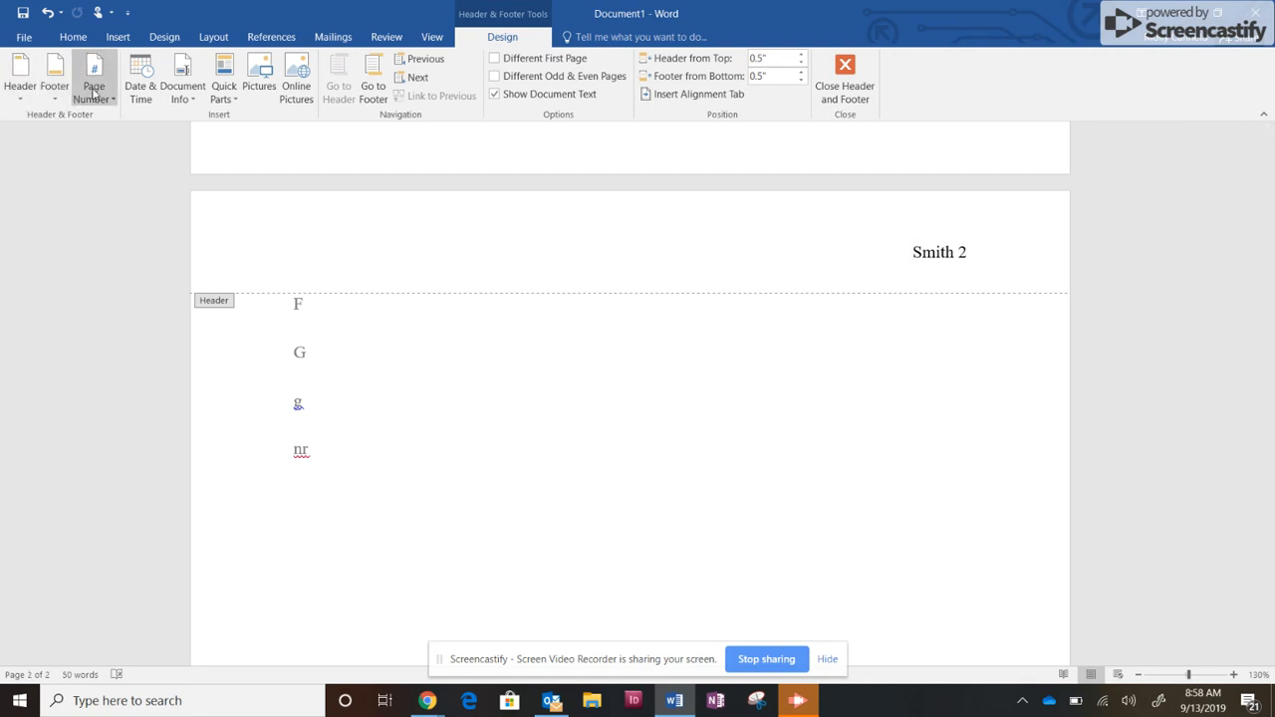
pyautogui.doubleClick(447, 350)
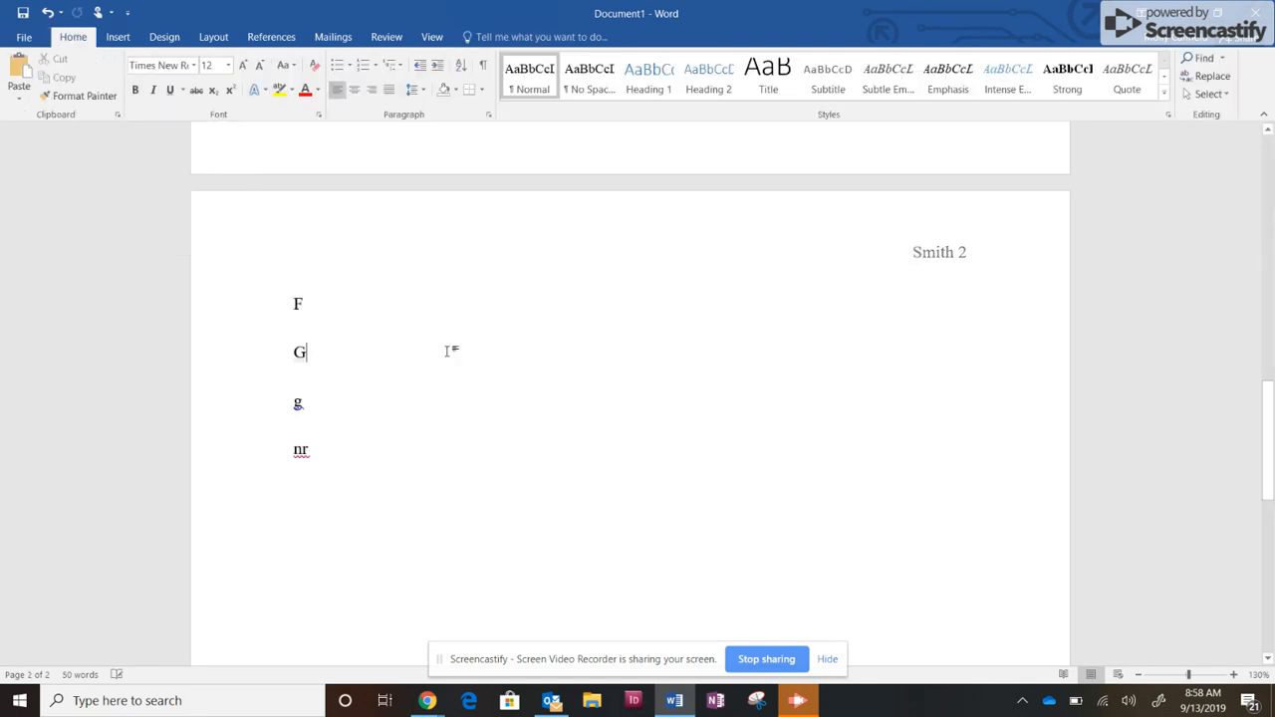
pyautogui.scroll(15, 447, 350)
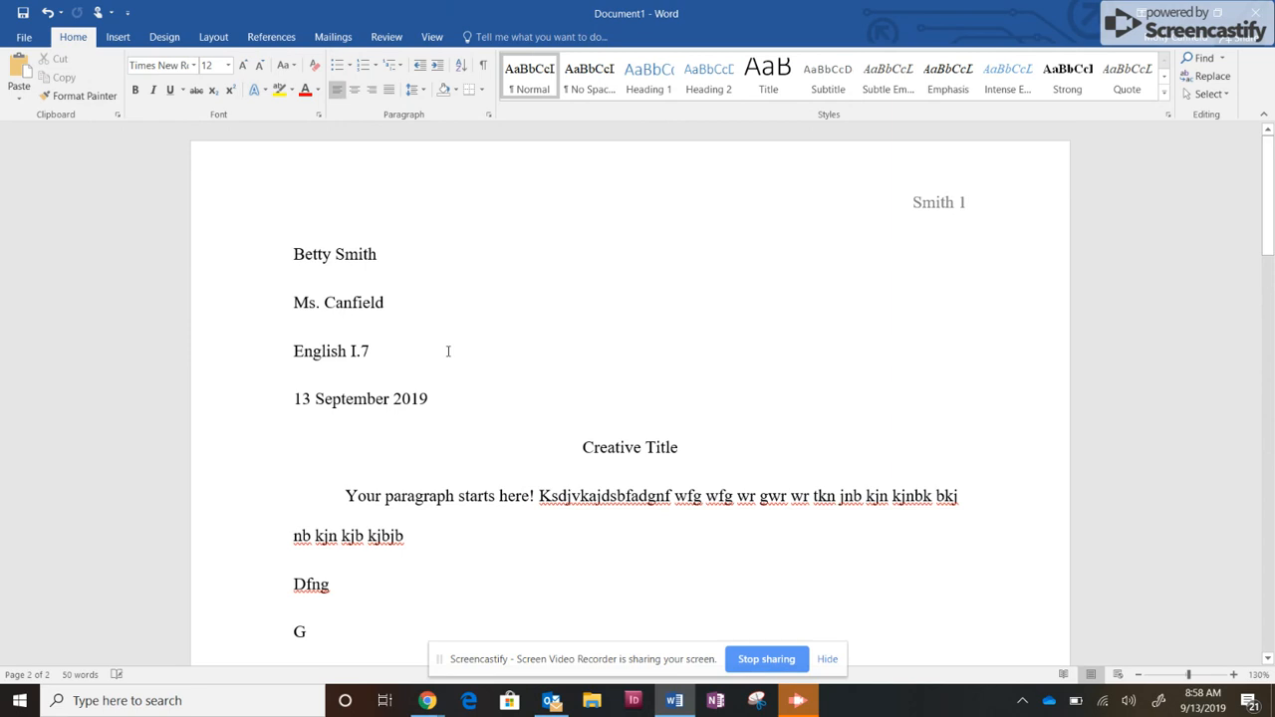